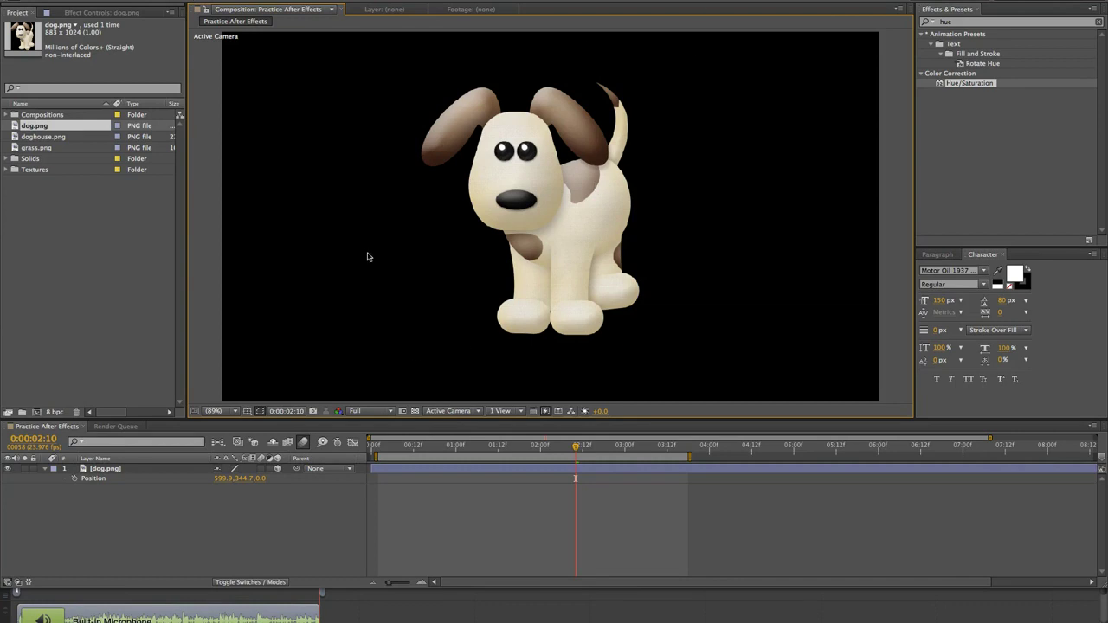
Show the rotation properties of the dog.png layer and move the current time to 0:00:01:00
{"action": "left_click", "coordinate": [378, 469]}
{"action": "key", "text": "r"}
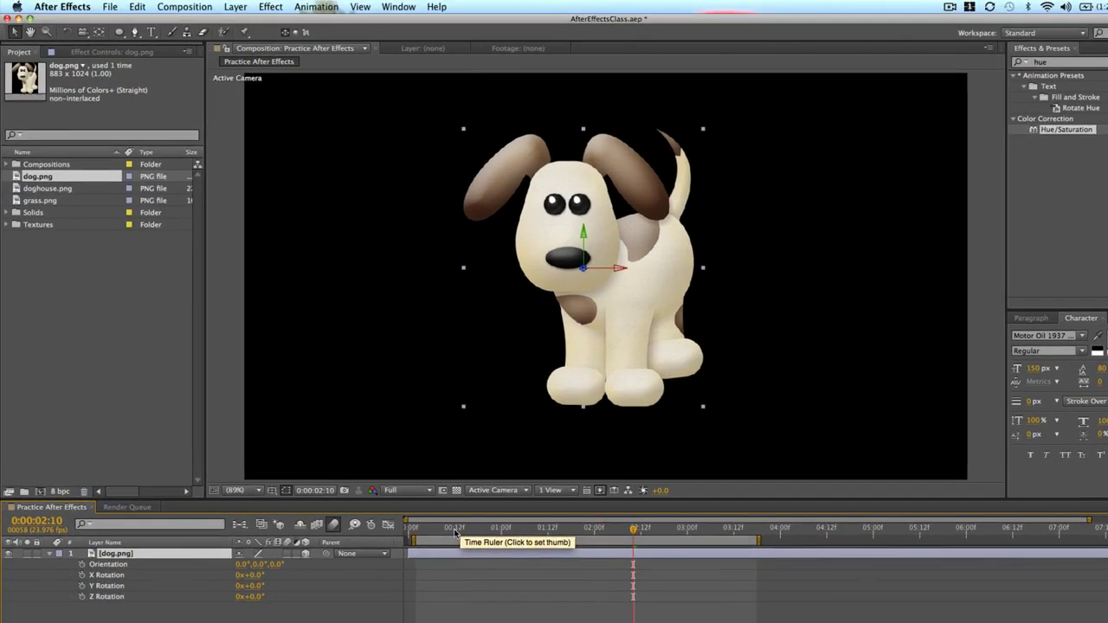
{"action": "left_click_drag", "start_coordinate": [415, 447], "coordinate": [450, 450]}
{"action": "left_click_drag", "start_coordinate": [495, 534], "coordinate": [501, 531]}
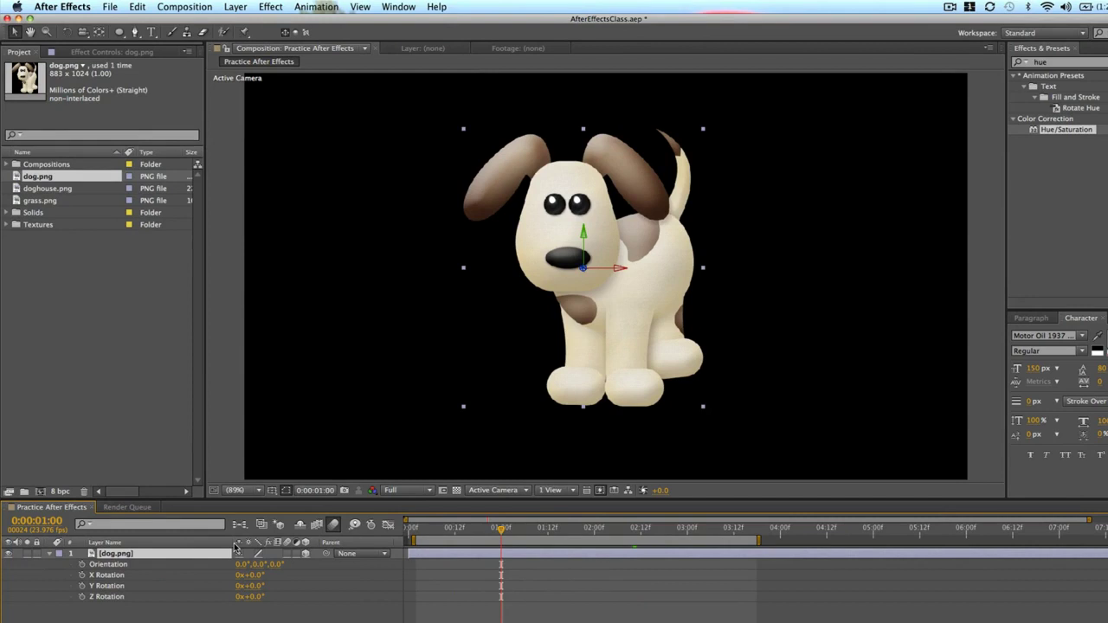
Keyframe the dog's Y Rotation at 0° at 0:00:01:00 and at 90° at 0:00:00:12
{"action": "left_click", "coordinate": [81, 586]}
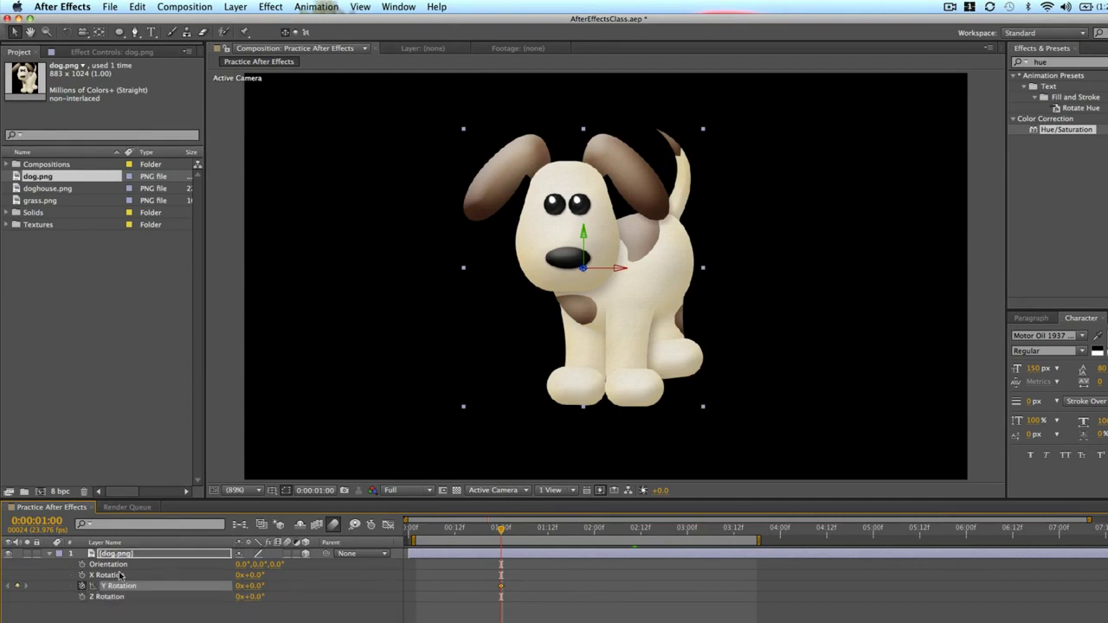
{"action": "left_click_drag", "start_coordinate": [502, 532], "coordinate": [455, 534]}
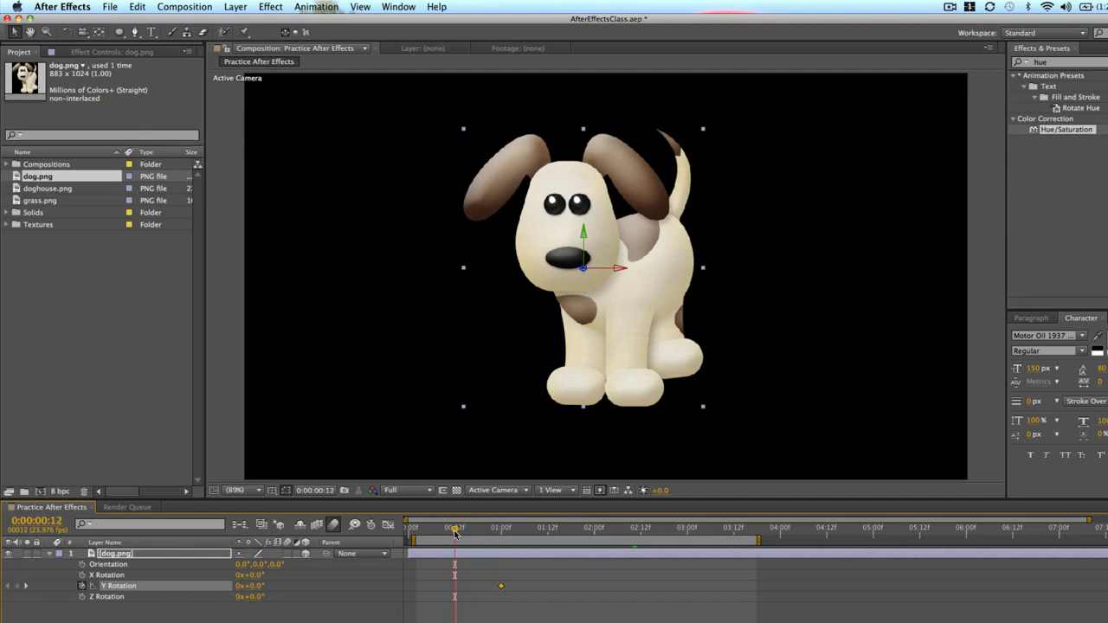
{"action": "left_click_drag", "start_coordinate": [258, 586], "coordinate": [206, 594]}
{"action": "left_click", "coordinate": [257, 586]}
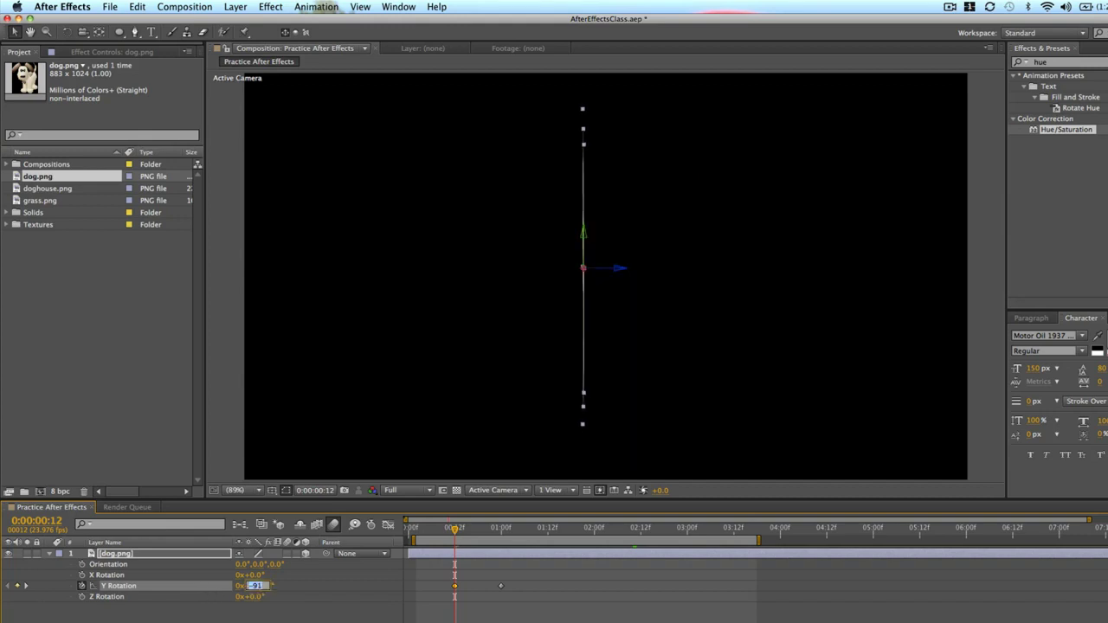
{"action": "type", "text": "90"}
{"action": "key", "text": "Return"}
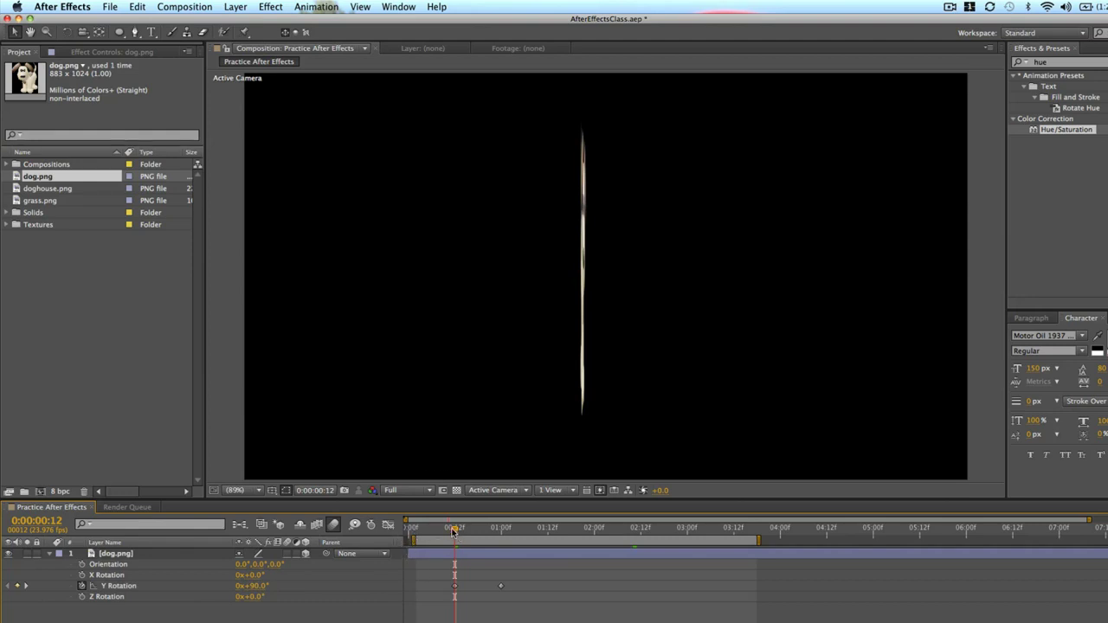
Preview the dog's Y Rotation animation
{"action": "mouse_move", "coordinate": [453, 529]}
{"action": "left_mouse_down"}
{"action": "mouse_move", "coordinate": [436, 534]}
{"action": "mouse_move", "coordinate": [447, 532]}
{"action": "left_mouse_up"}
{"action": "left_click", "coordinate": [456, 529]}
{"action": "key", "text": "space"}
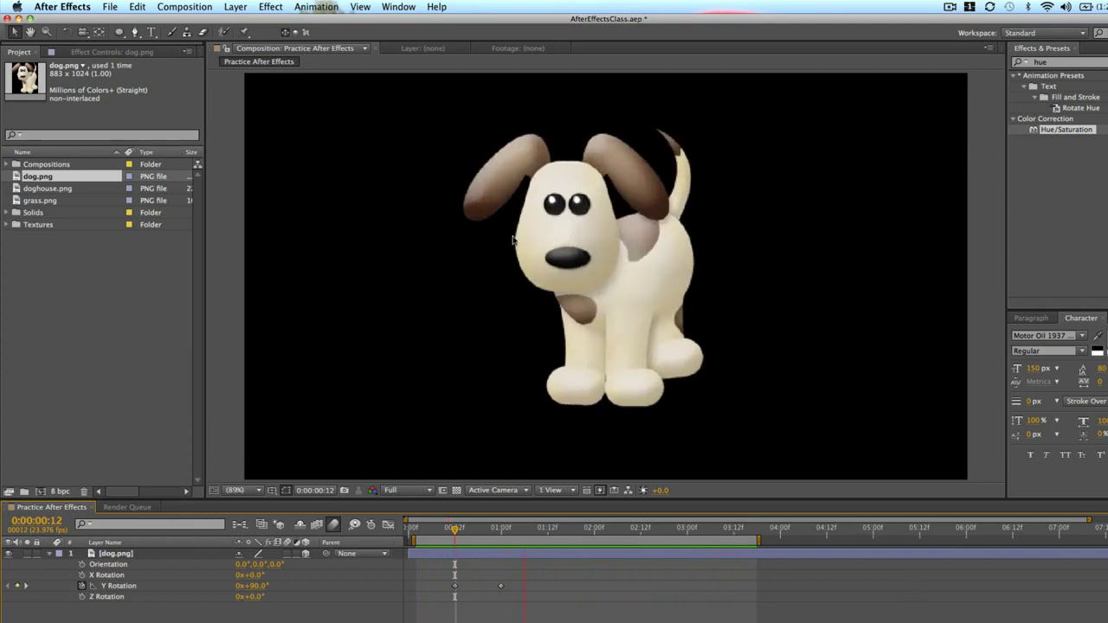
Trim the start of the dog.png layer to 0:00:00:12 and preview the animation
{"action": "left_click", "coordinate": [455, 535]}
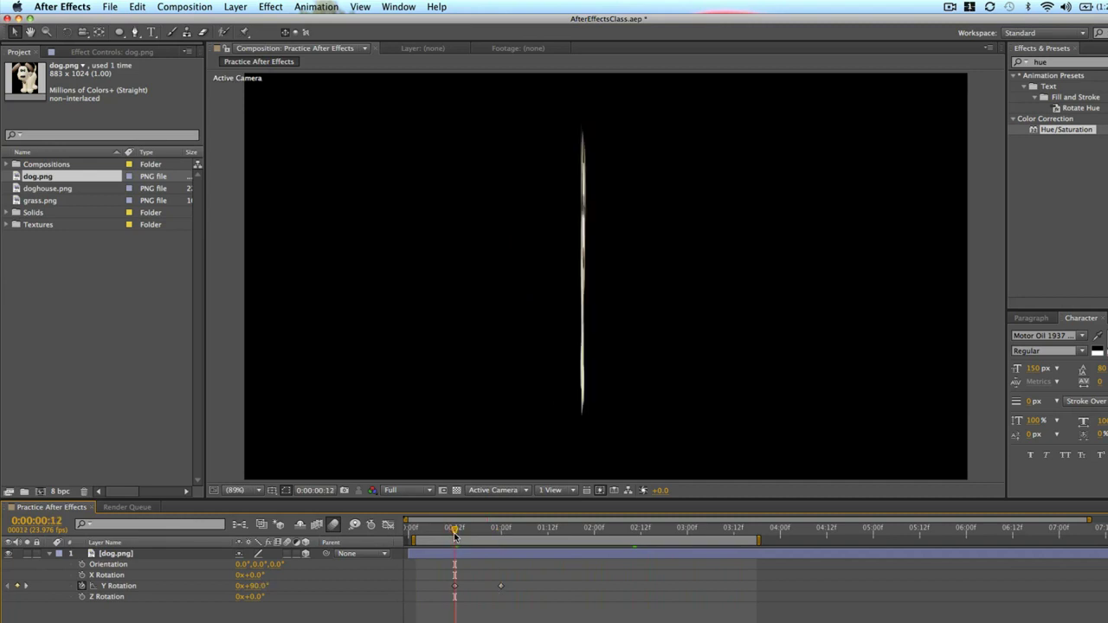
{"action": "left_click", "coordinate": [410, 554]}
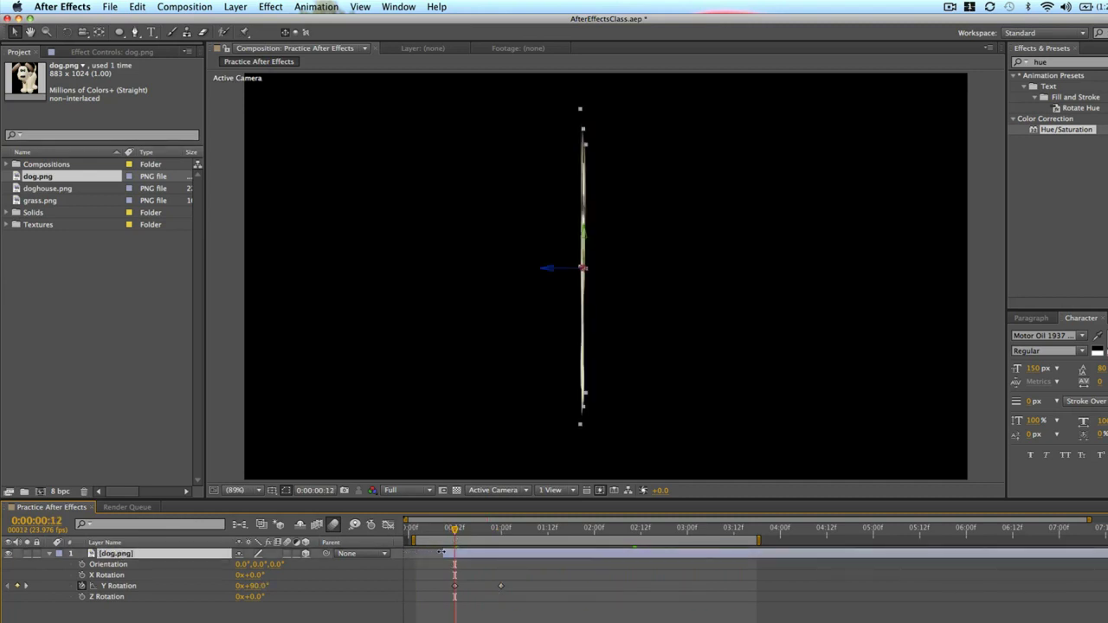
{"action": "left_click", "coordinate": [496, 569]}
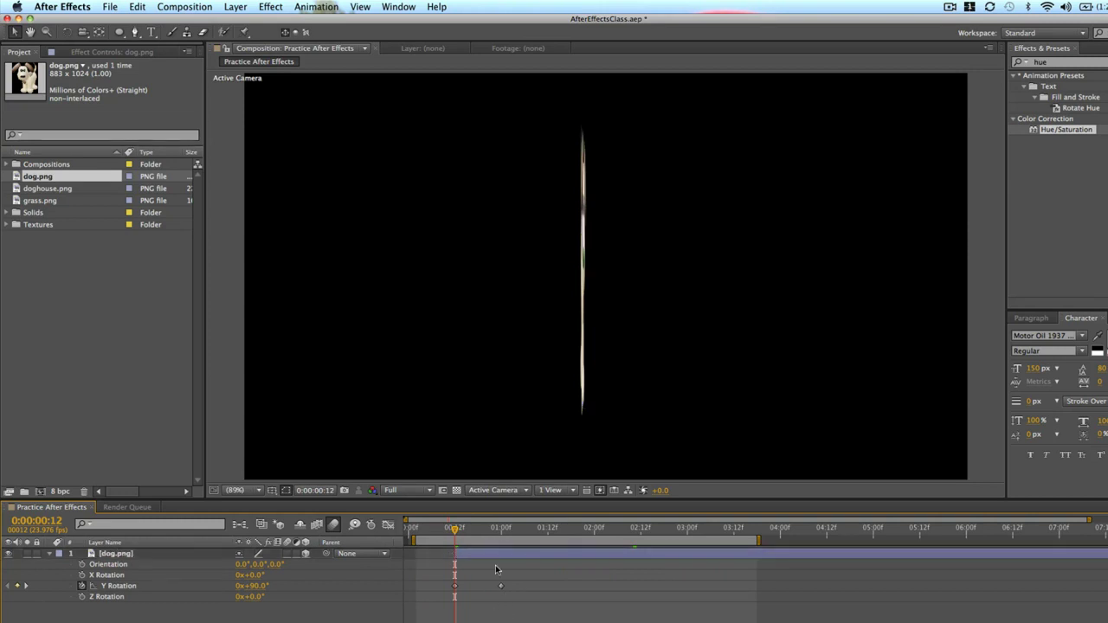
{"action": "left_click_drag", "start_coordinate": [440, 531], "coordinate": [457, 531]}
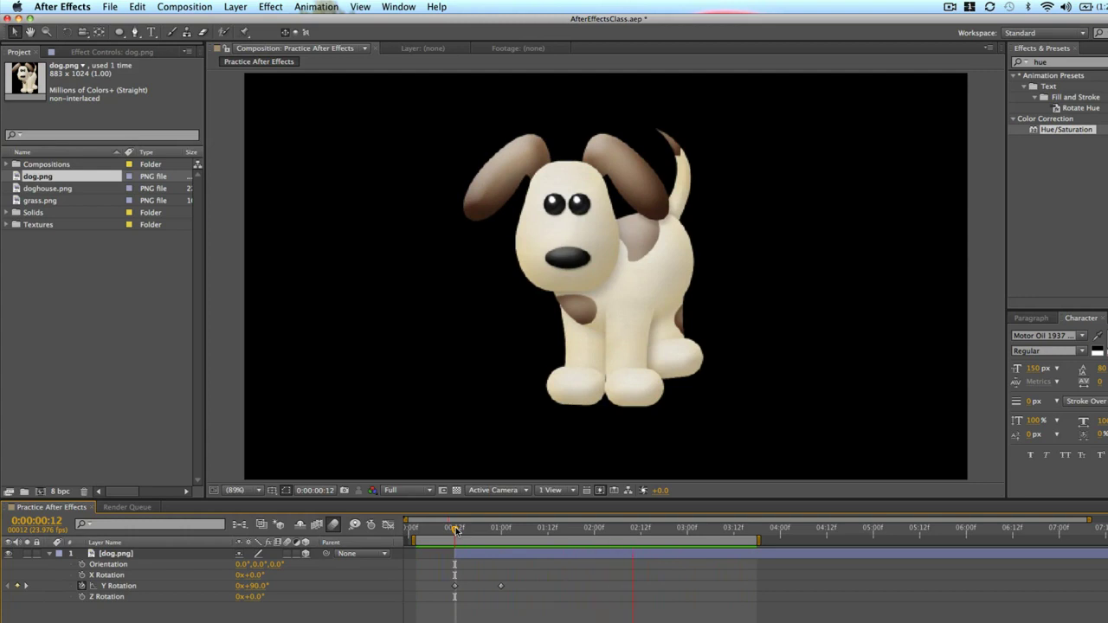
{"action": "key", "text": "space"}
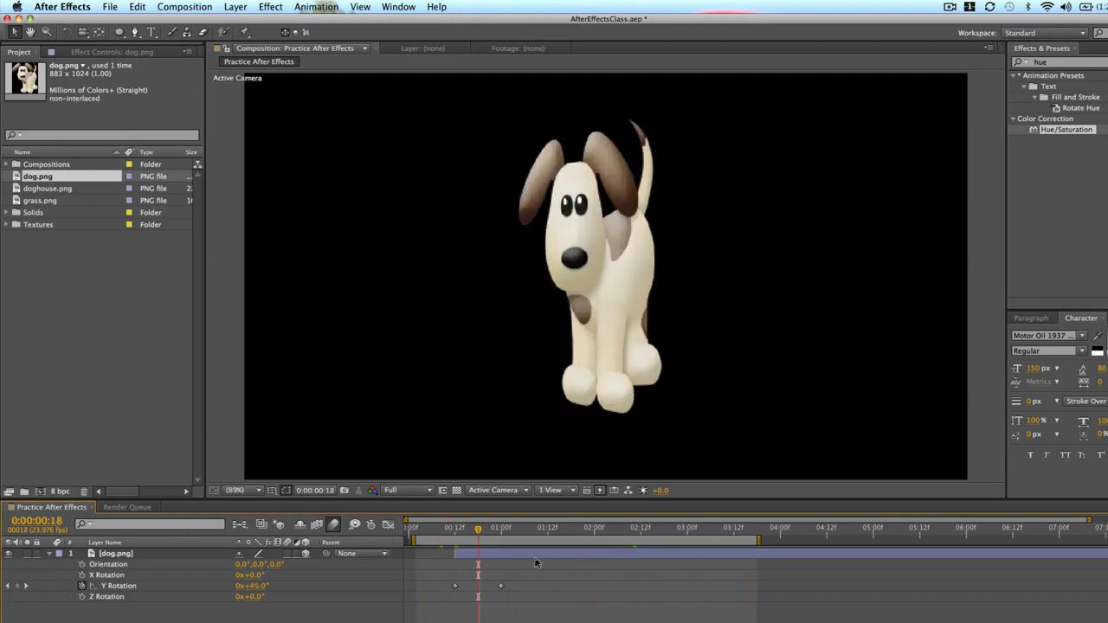
Delete both Y Rotation keyframes from the dog.png layer
{"action": "left_click", "coordinate": [501, 587]}
{"action": "left_click", "coordinate": [459, 589]}
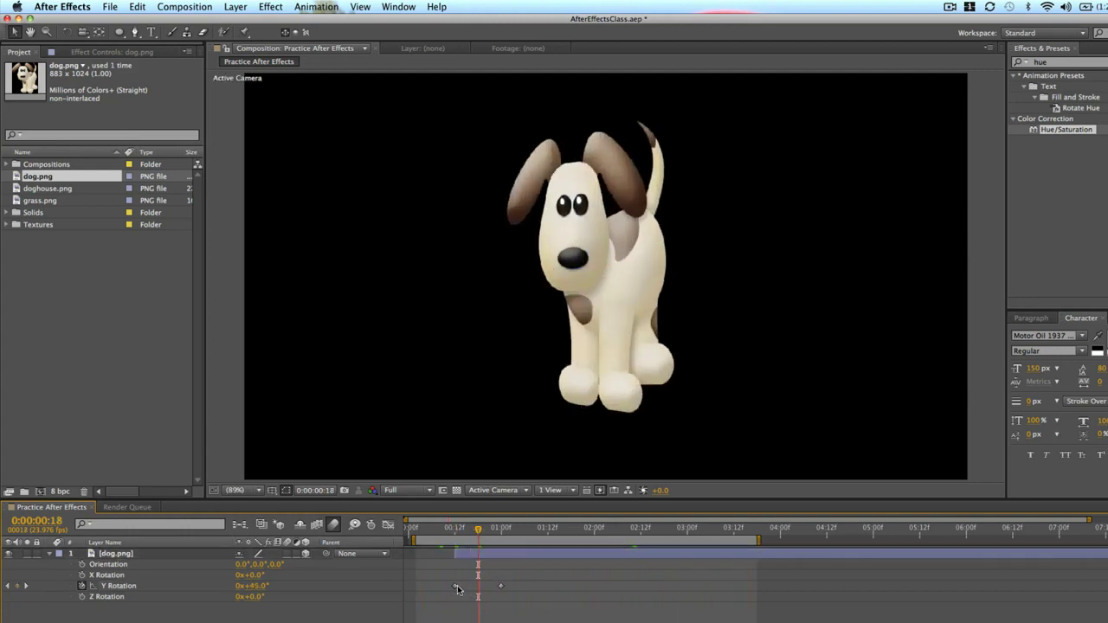
{"action": "left_click", "coordinate": [454, 587]}
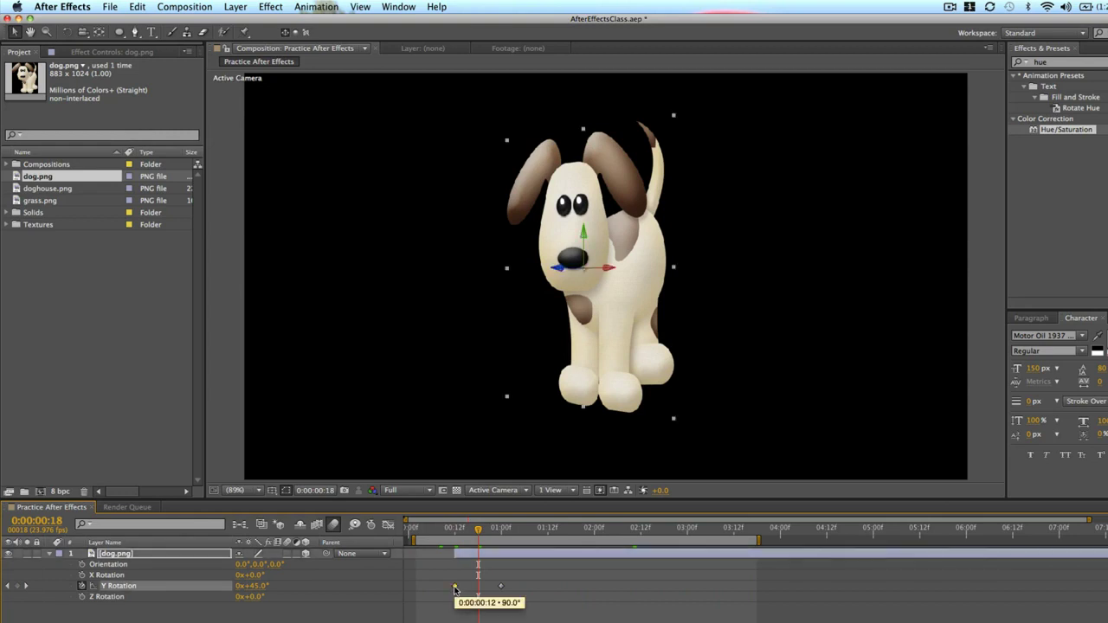
{"action": "key", "text": "Delete"}
{"action": "left_click", "coordinate": [500, 586]}
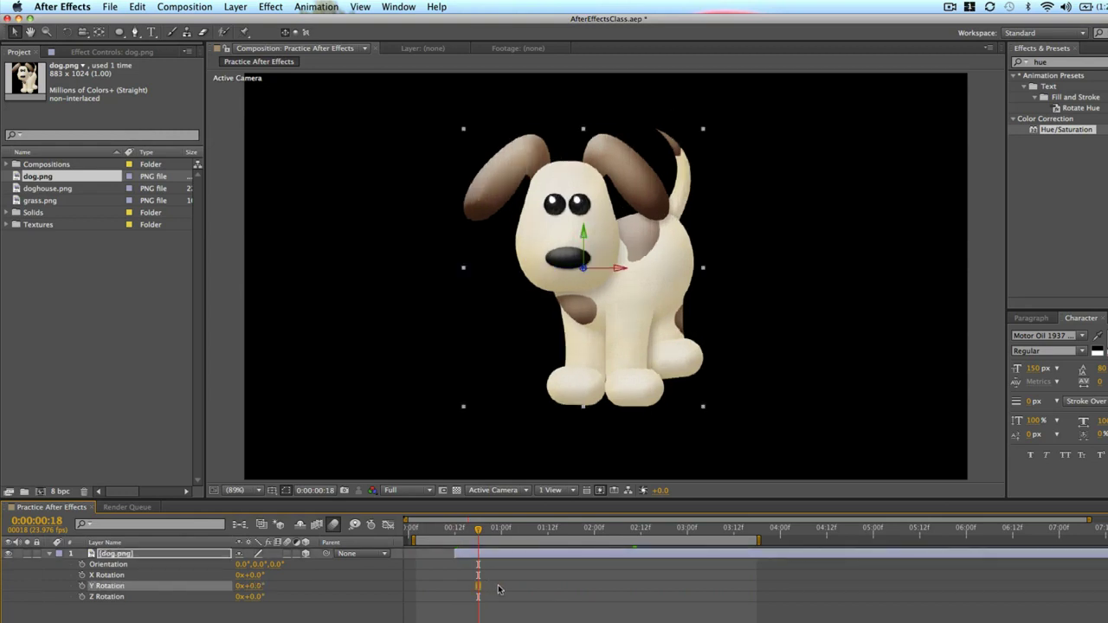
Keyframe the dog's X Rotation at 0° at 0:00:01:00 and at -90° at 0:00:00:12
{"action": "left_click", "coordinate": [501, 529]}
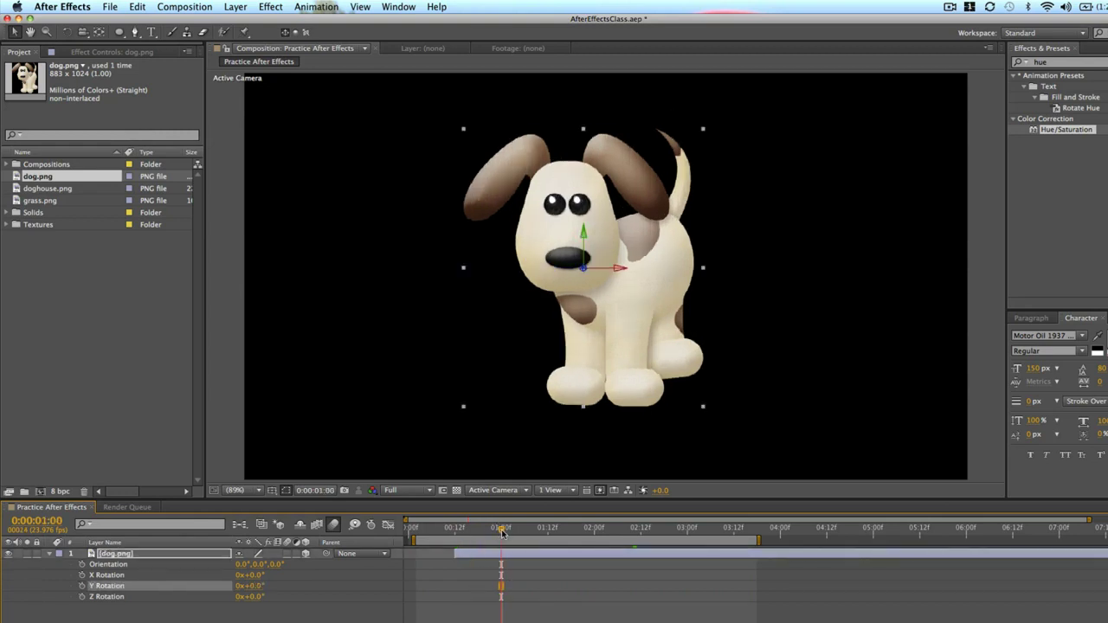
{"action": "left_click", "coordinate": [82, 575]}
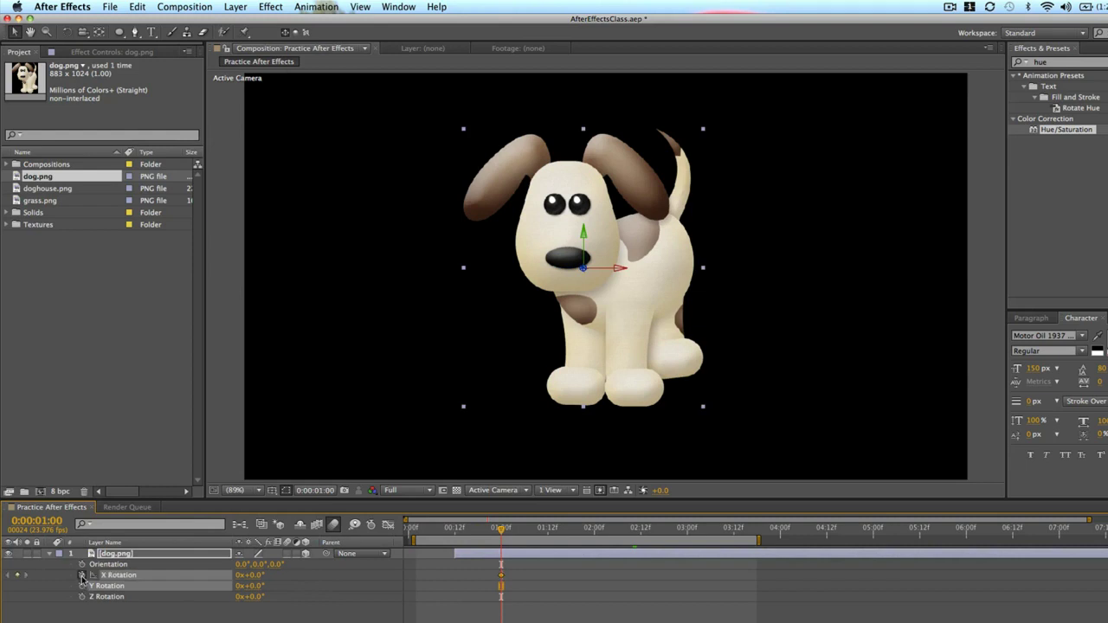
{"action": "left_click", "coordinate": [455, 530]}
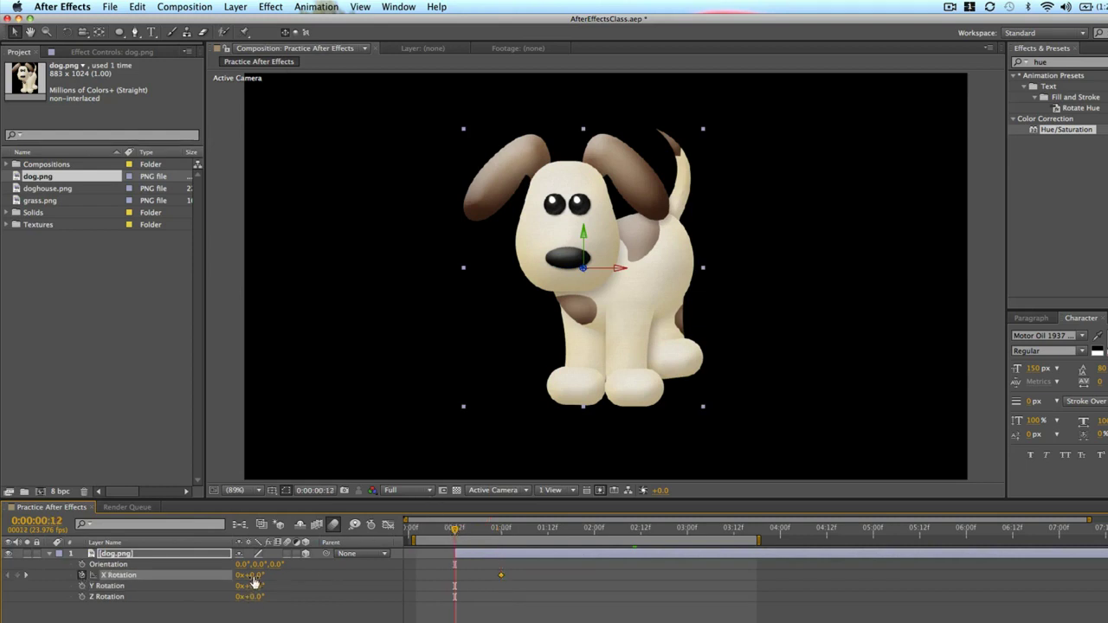
{"action": "left_click_drag", "start_coordinate": [252, 575], "coordinate": [221, 597]}
{"action": "left_click", "coordinate": [253, 575]}
{"action": "type", "text": "-90"}
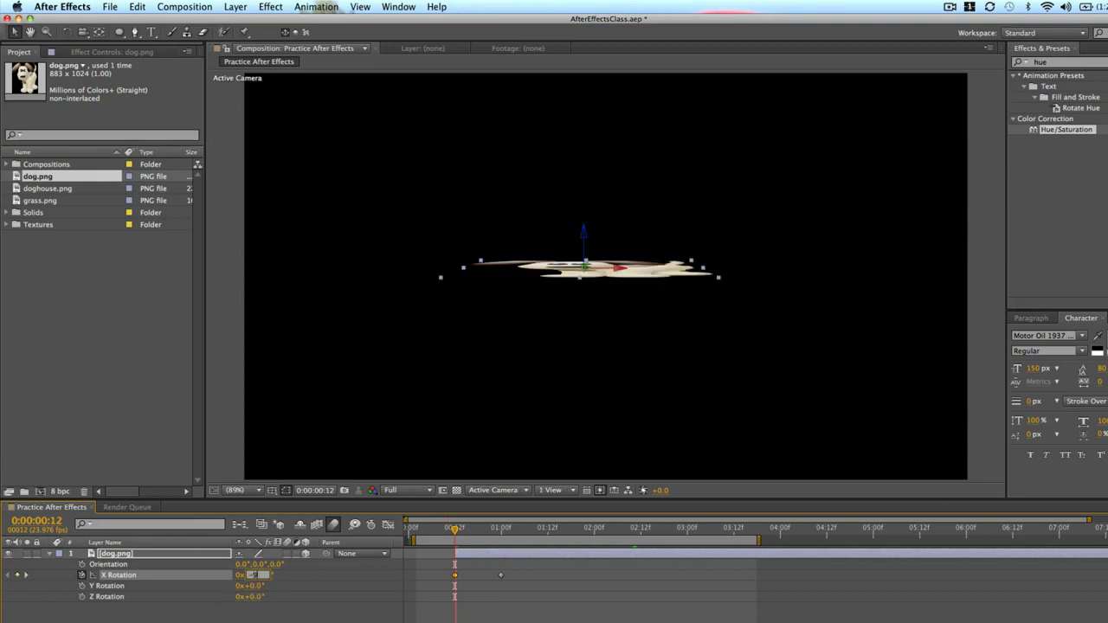
{"action": "type", "text": "-90"}
{"action": "key", "text": "Return"}
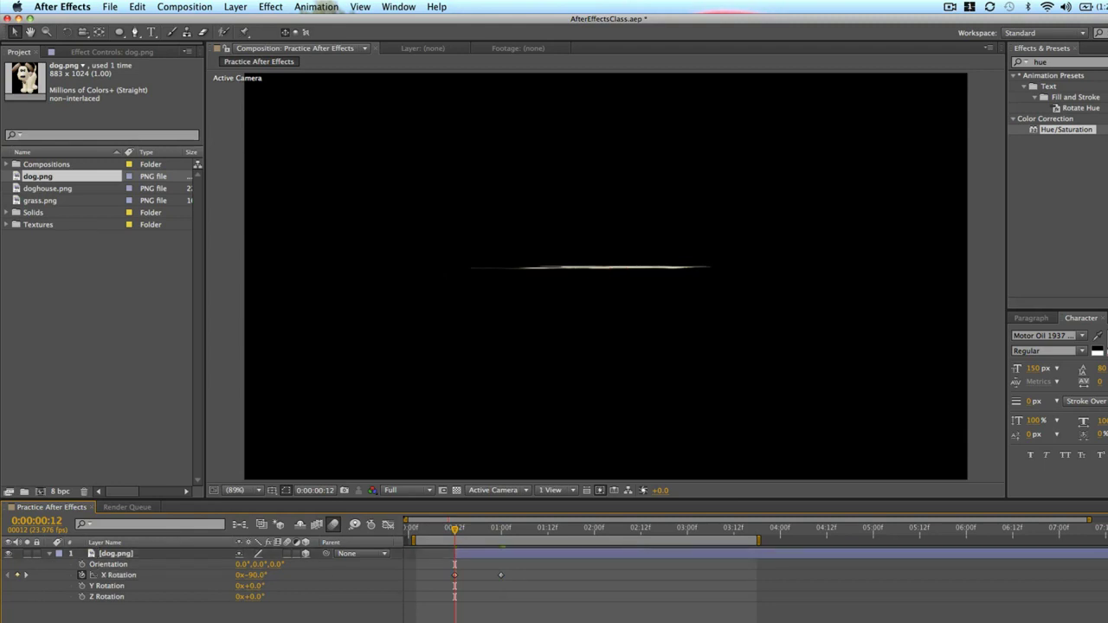
Enable motion blur on the dog.png layer and preview the X Rotation flip
{"action": "key", "text": "KP_0"}
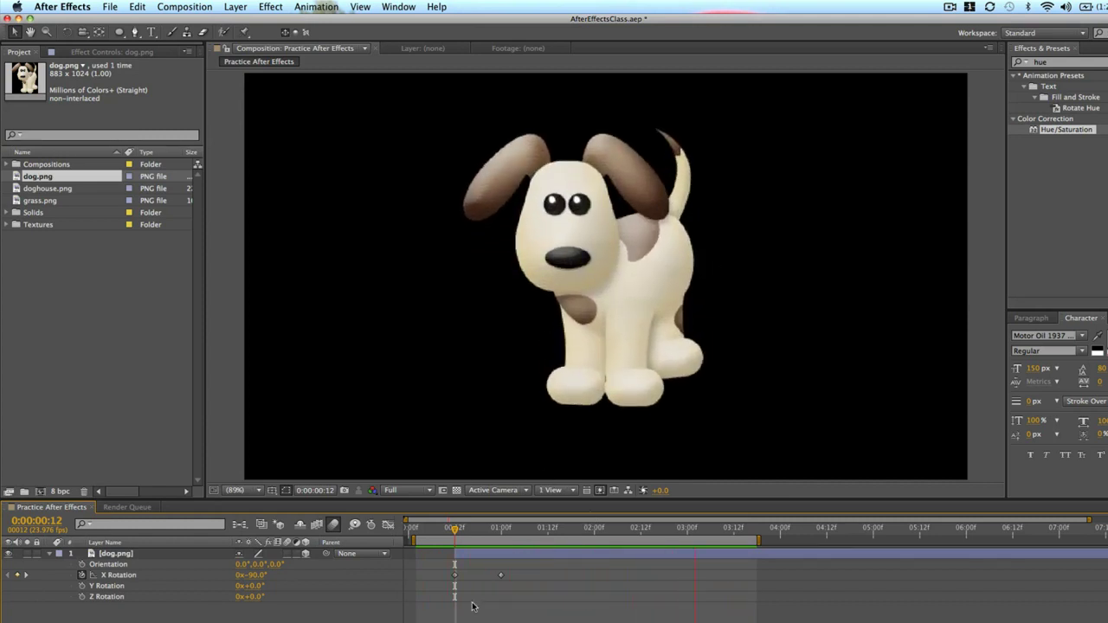
{"action": "key", "text": "space"}
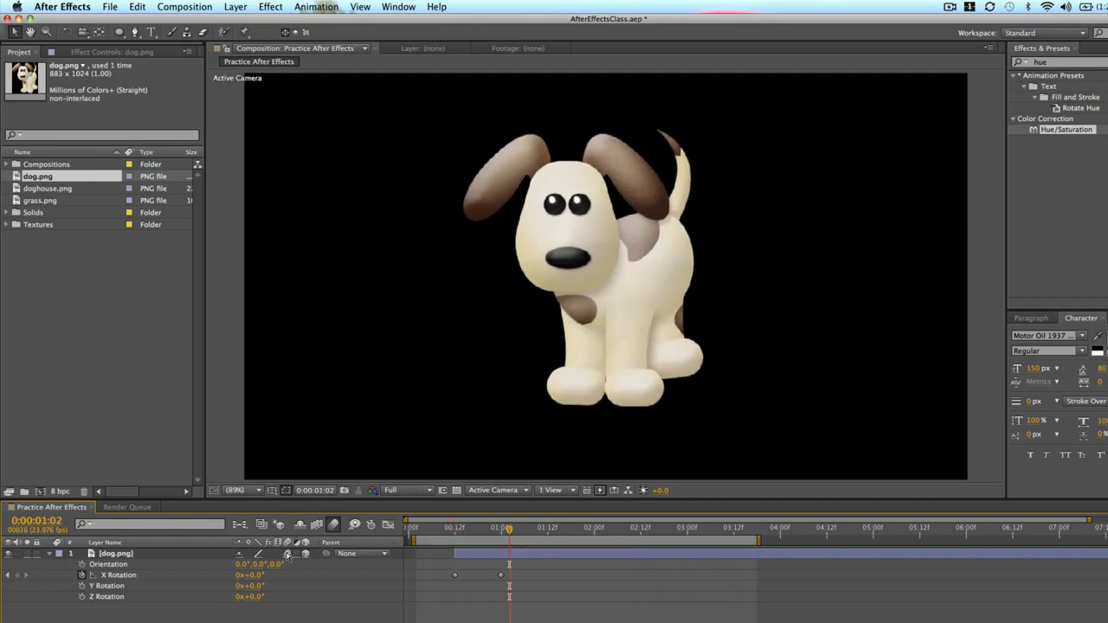
{"action": "key", "text": "KP_0"}
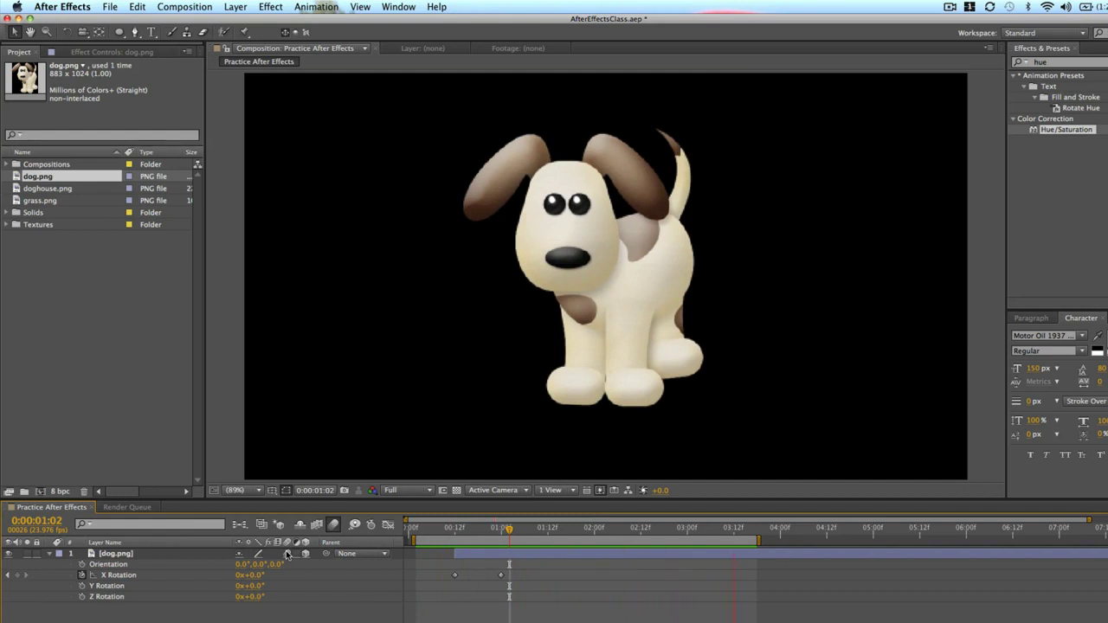
{"action": "left_click", "coordinate": [285, 550]}
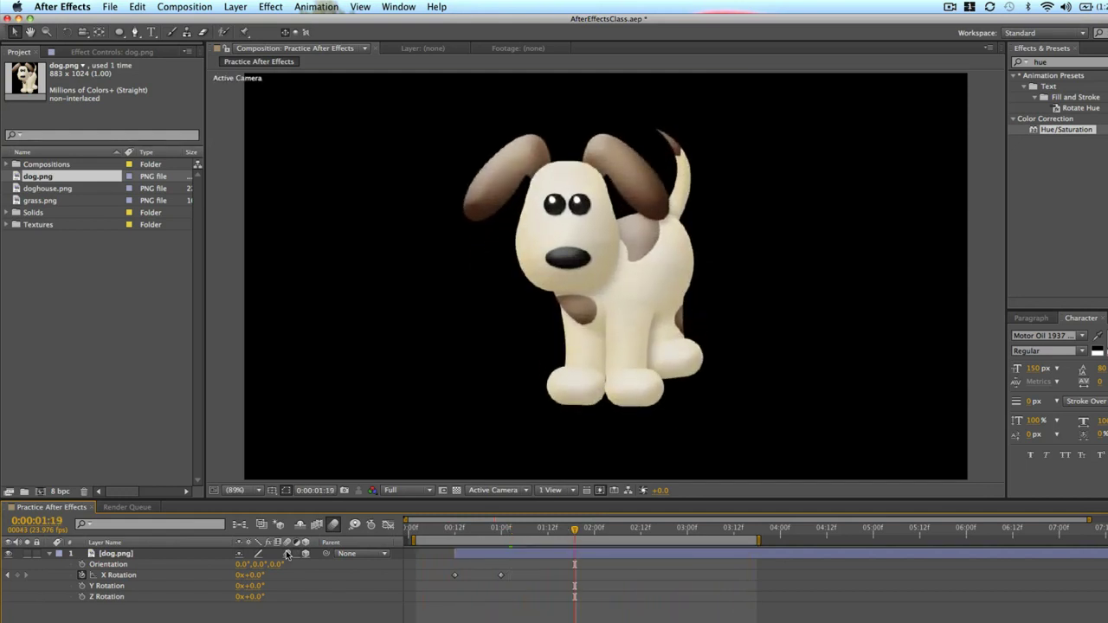
Delete both X Rotation keyframes and reset the dog's X Rotation to 0°
{"action": "left_click", "coordinate": [504, 576]}
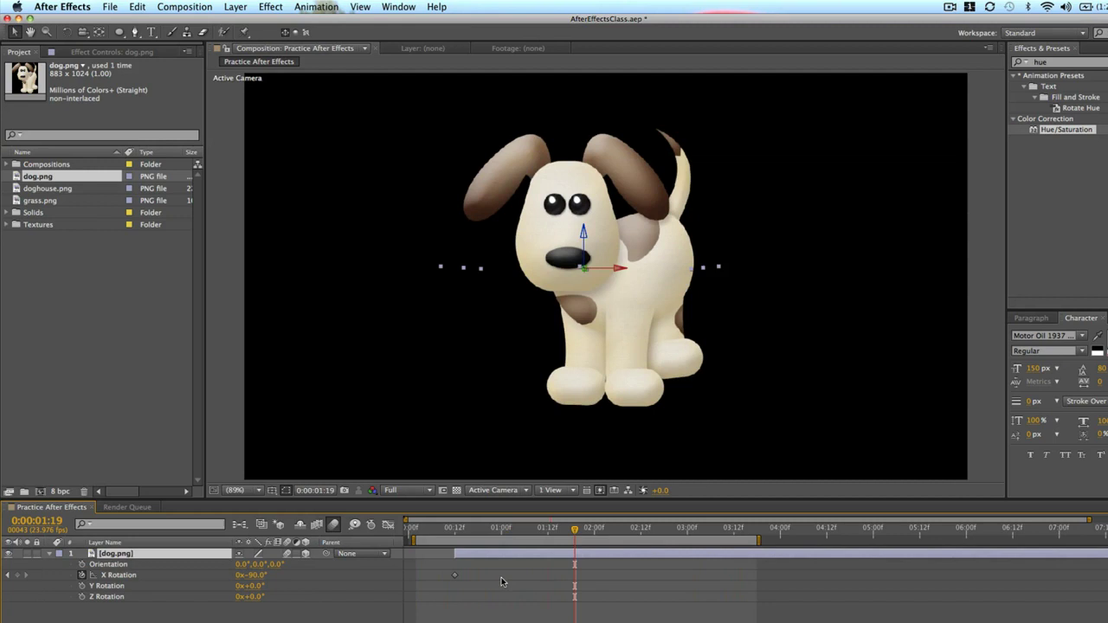
{"action": "left_click", "coordinate": [455, 576]}
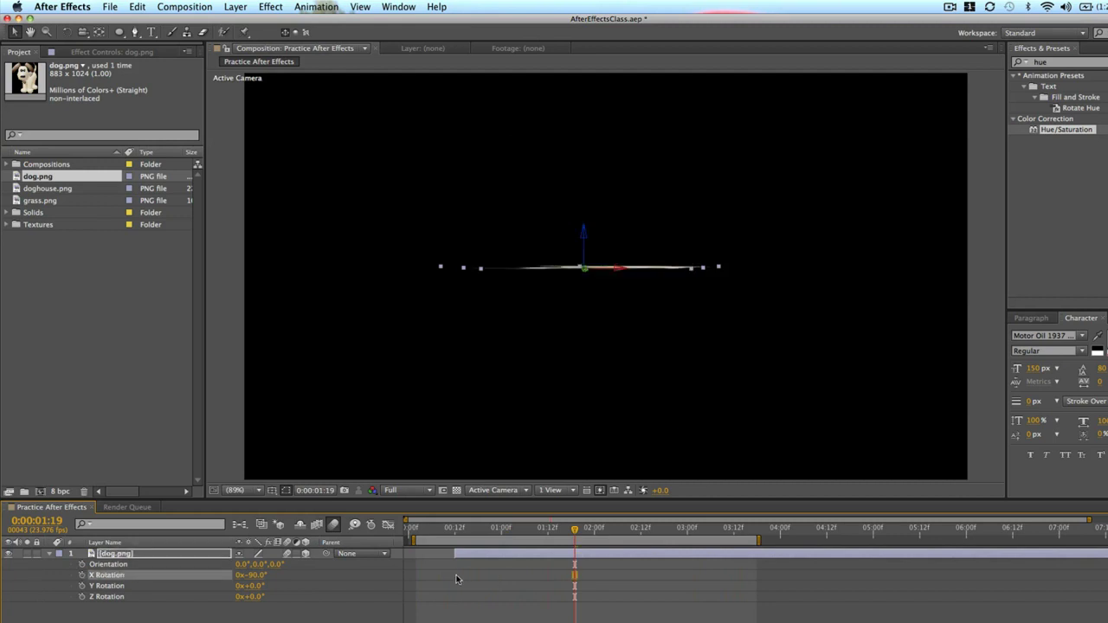
{"action": "left_click", "coordinate": [255, 574]}
{"action": "type", "text": "0x0"}
{"action": "key", "text": "Return"}
Move the dog's anchor point down to its feet with the Pan Behind tool and try out an X-axis tilt, then undo the tilt
{"action": "left_click", "coordinate": [501, 531]}
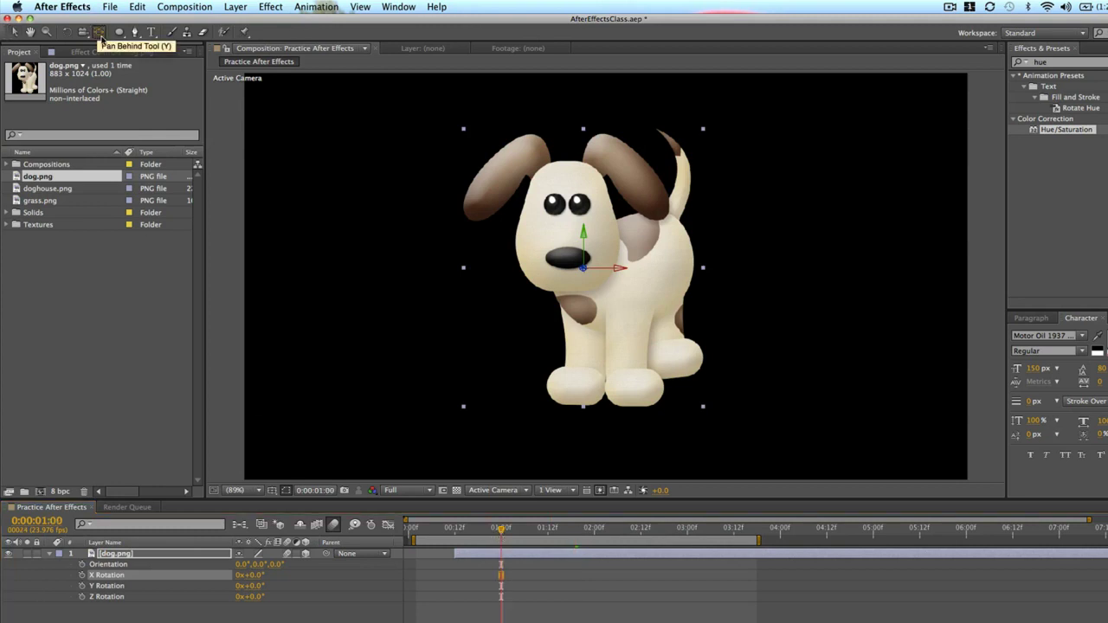
{"action": "left_click", "coordinate": [100, 33]}
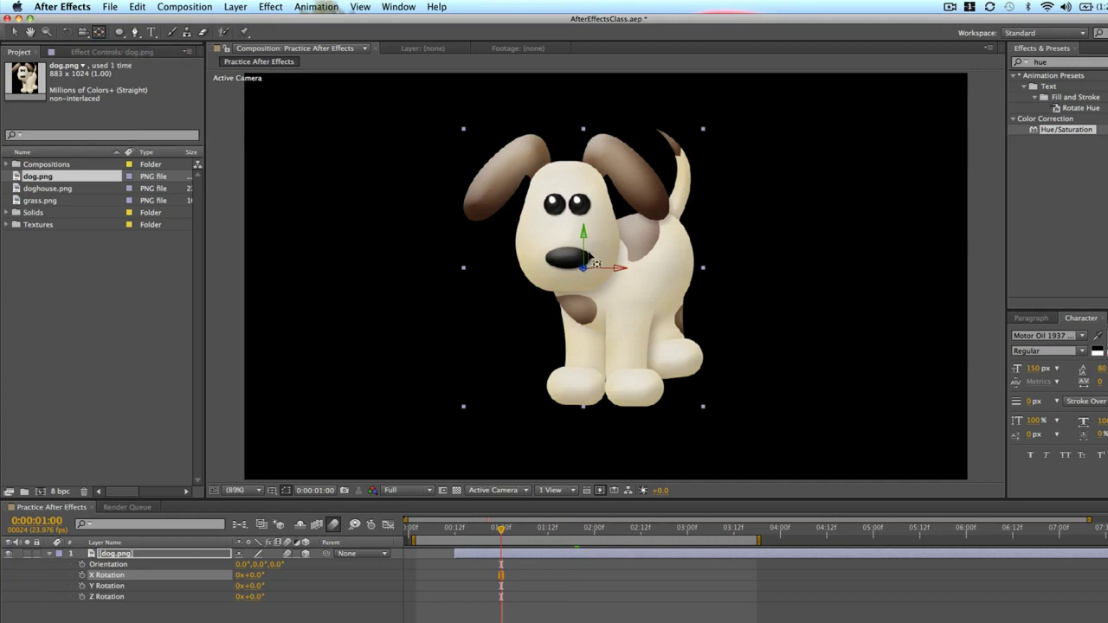
{"action": "left_click", "coordinate": [591, 277]}
{"action": "left_click_drag", "start_coordinate": [591, 278], "coordinate": [614, 424]}
{"action": "left_click", "coordinate": [596, 586]}
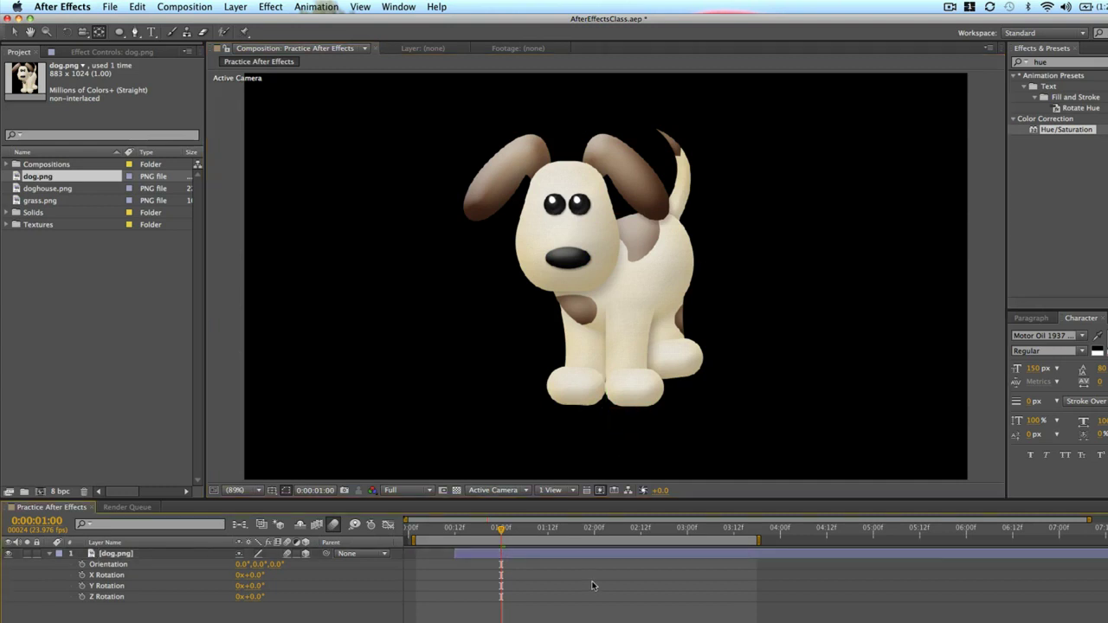
{"action": "mouse_move", "coordinate": [260, 581]}
{"action": "left_mouse_down"}
{"action": "mouse_move", "coordinate": [227, 601]}
{"action": "mouse_move", "coordinate": [255, 593]}
{"action": "mouse_move", "coordinate": [264, 574]}
{"action": "mouse_move", "coordinate": [241, 580]}
{"action": "mouse_move", "coordinate": [253, 582]}
{"action": "left_mouse_up"}
{"action": "key", "text": "super+z"}
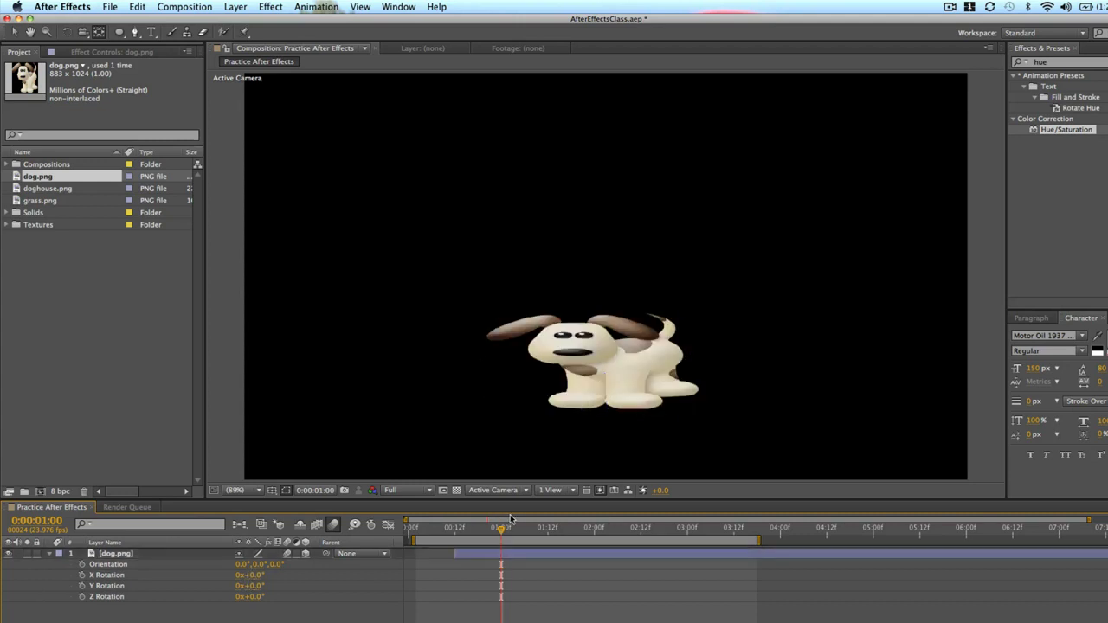
Keyframe the dog's X Rotation at 0° at 0:00:01:00 and at -90° at 0:00:00:12, and preview the pop-up
{"action": "left_click", "coordinate": [83, 574]}
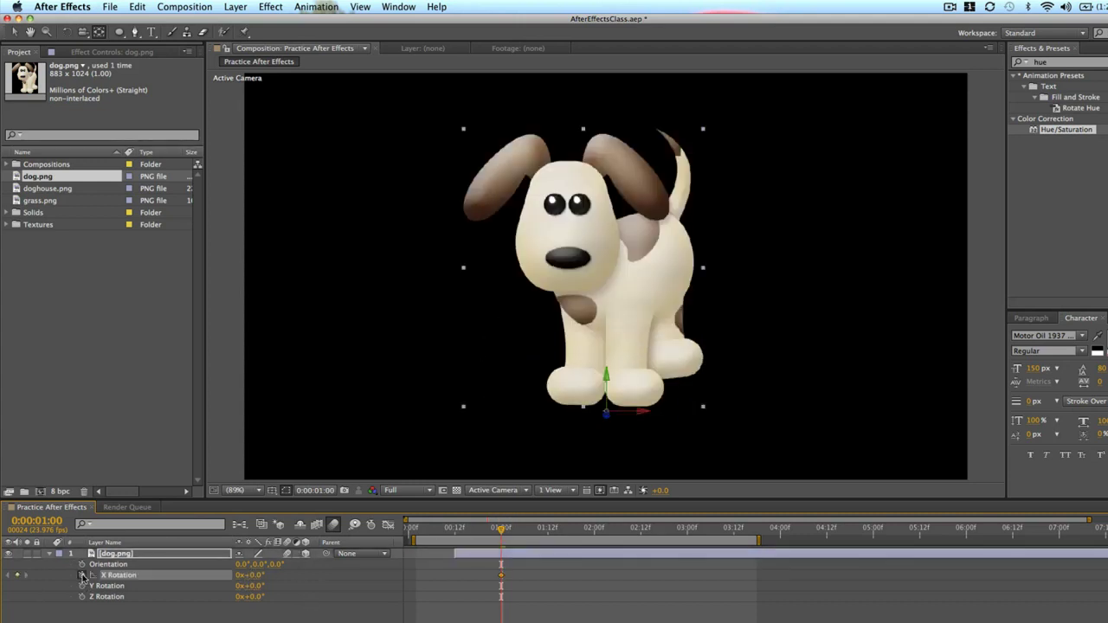
{"action": "left_click", "coordinate": [456, 528]}
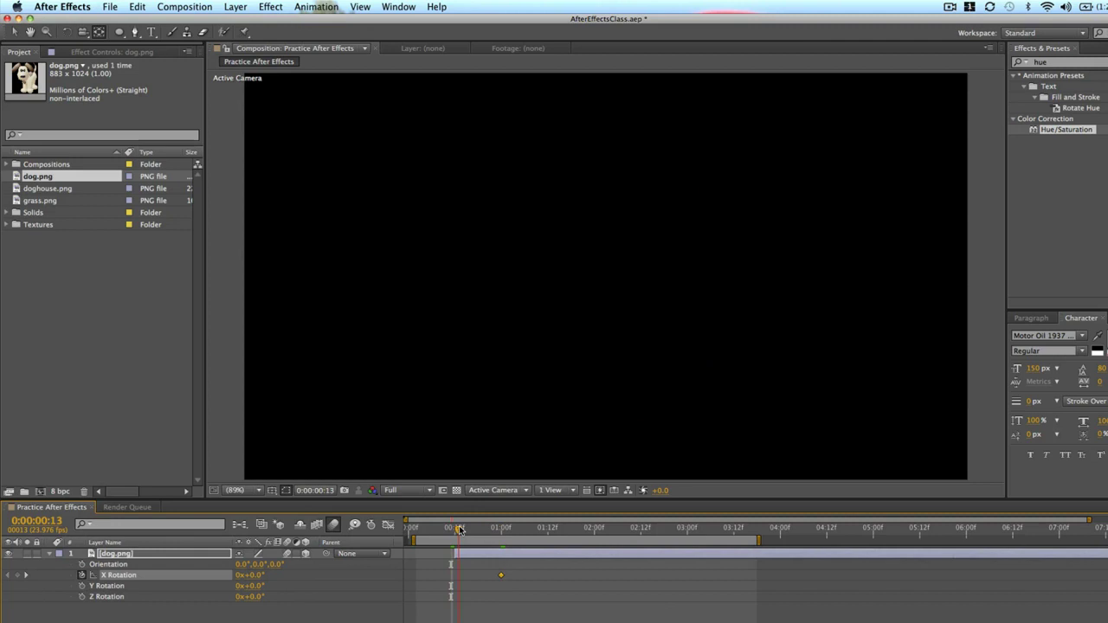
{"action": "left_click_drag", "start_coordinate": [456, 528], "coordinate": [455, 528]}
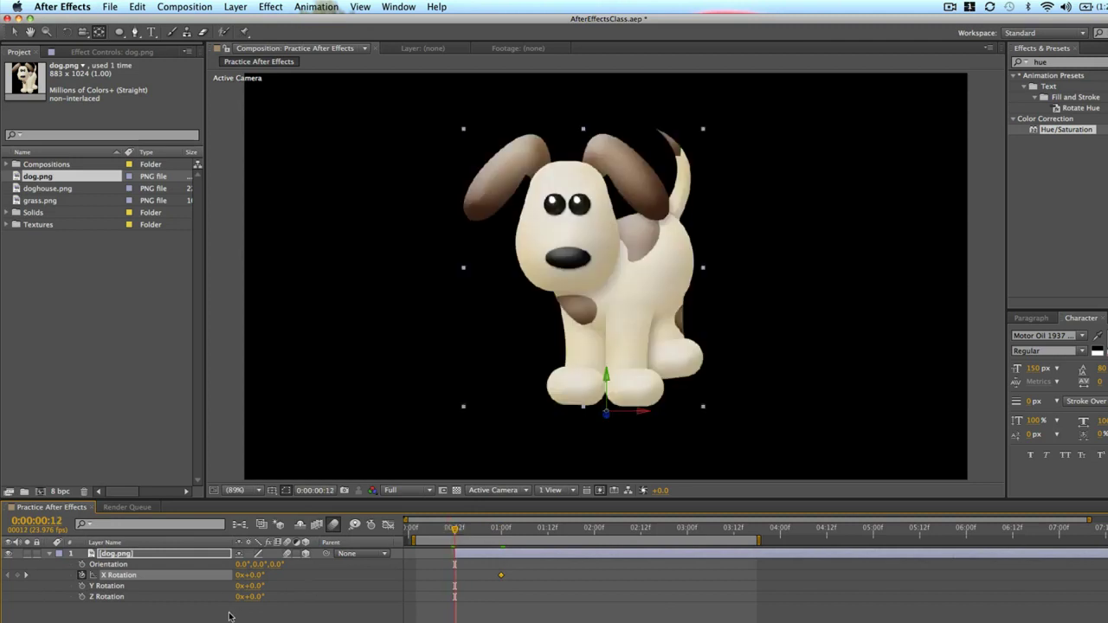
{"action": "left_click_drag", "start_coordinate": [257, 575], "coordinate": [231, 597]}
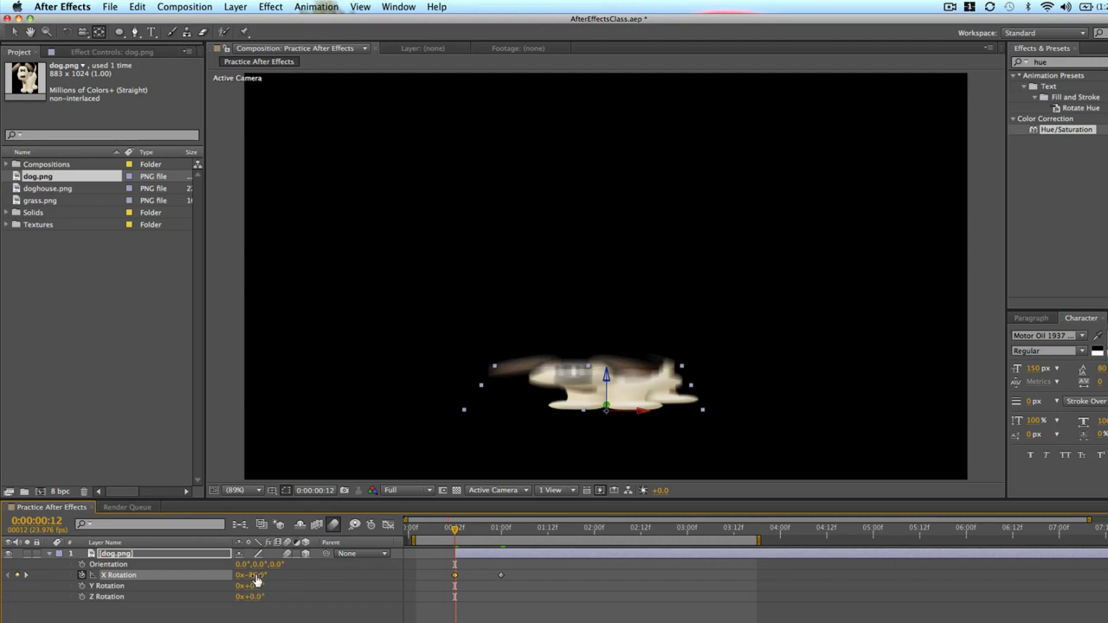
{"action": "left_click", "coordinate": [256, 579]}
{"action": "type", "text": "-90"}
{"action": "key", "text": "Return"}
{"action": "key", "text": "space"}
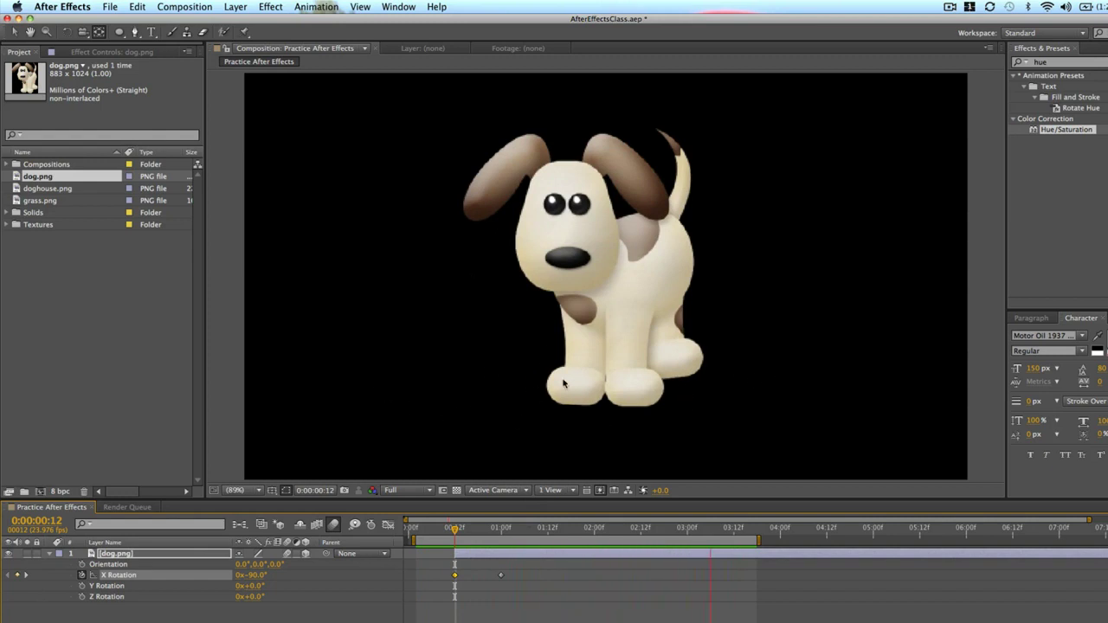
Stop the preview and delete both X Rotation keyframes from the dog.png layer
{"action": "key", "text": "space"}
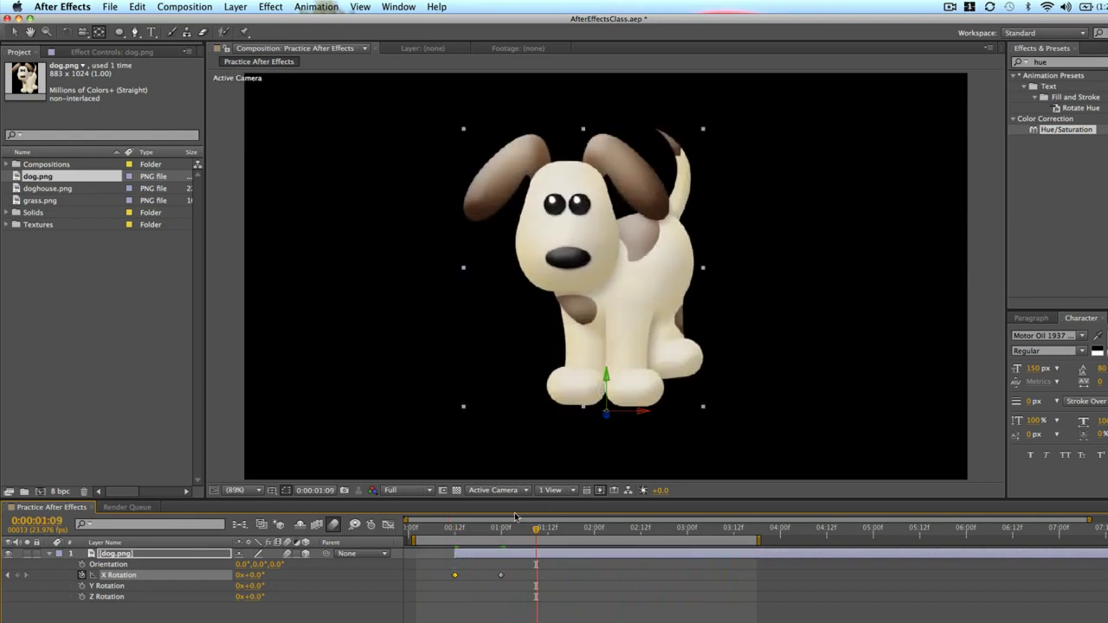
{"action": "key", "text": "Delete"}
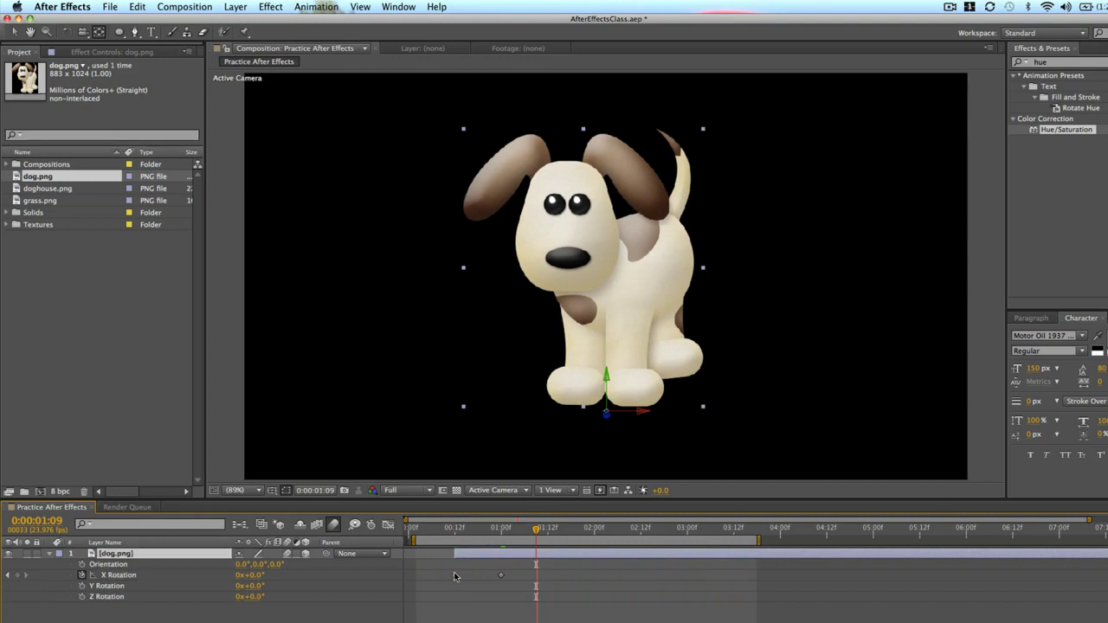
{"action": "left_click", "coordinate": [504, 575]}
{"action": "left_click", "coordinate": [501, 575]}
{"action": "key", "text": "Delete"}
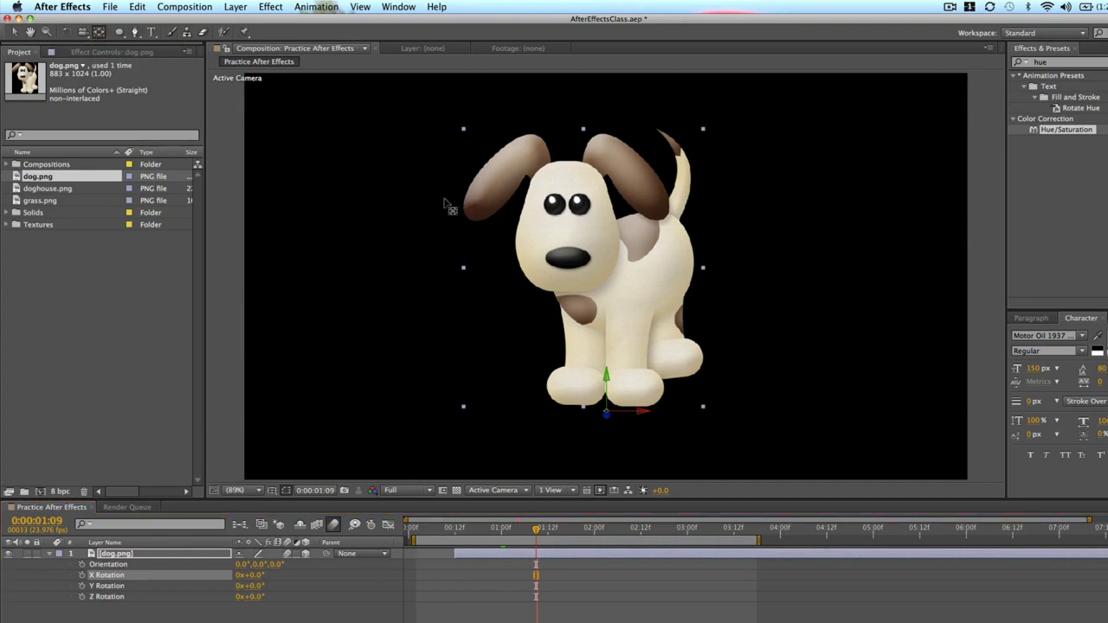
Move the dog's anchor point to the middle of its left edge and keyframe Y Rotation at 0° at 0:00:01:00
{"action": "left_click_drag", "start_coordinate": [606, 412], "coordinate": [465, 272]}
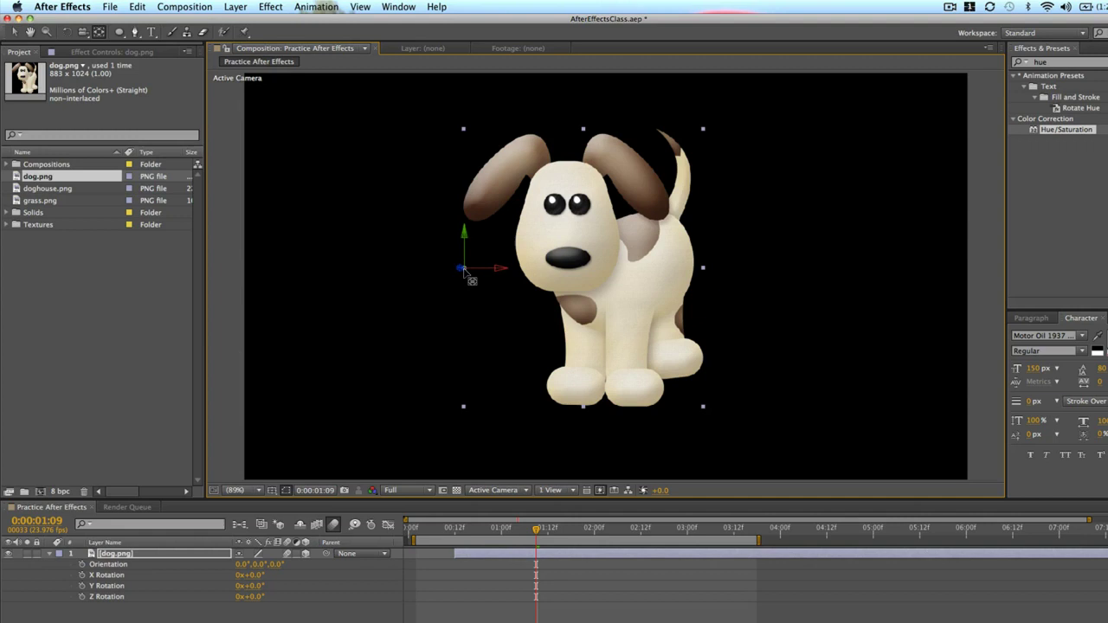
{"action": "left_click", "coordinate": [81, 586]}
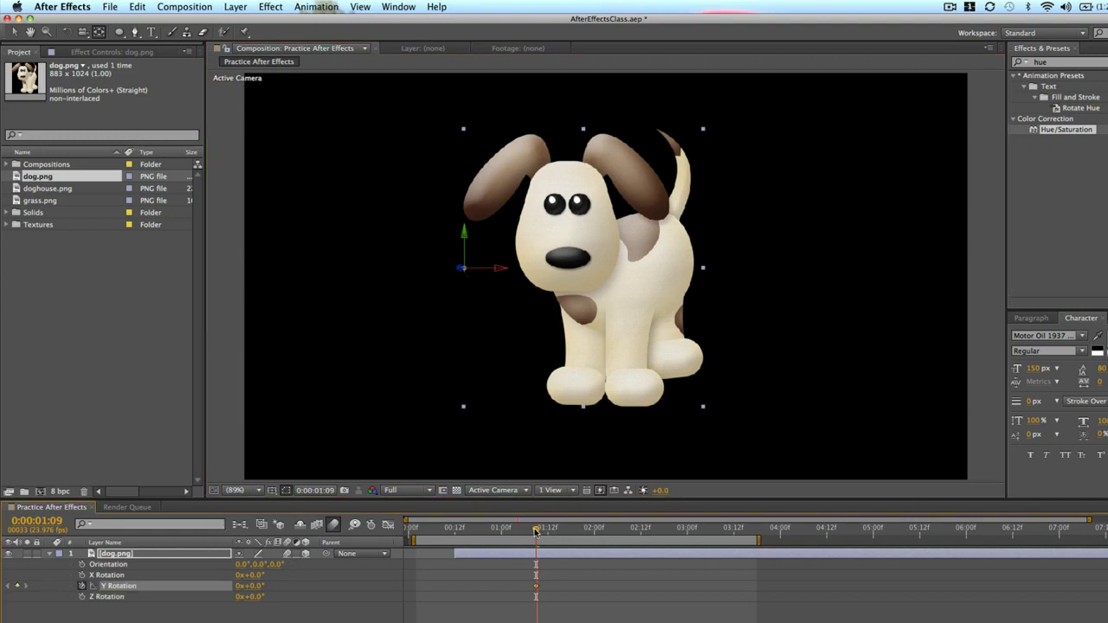
{"action": "left_click_drag", "start_coordinate": [536, 588], "coordinate": [500, 586]}
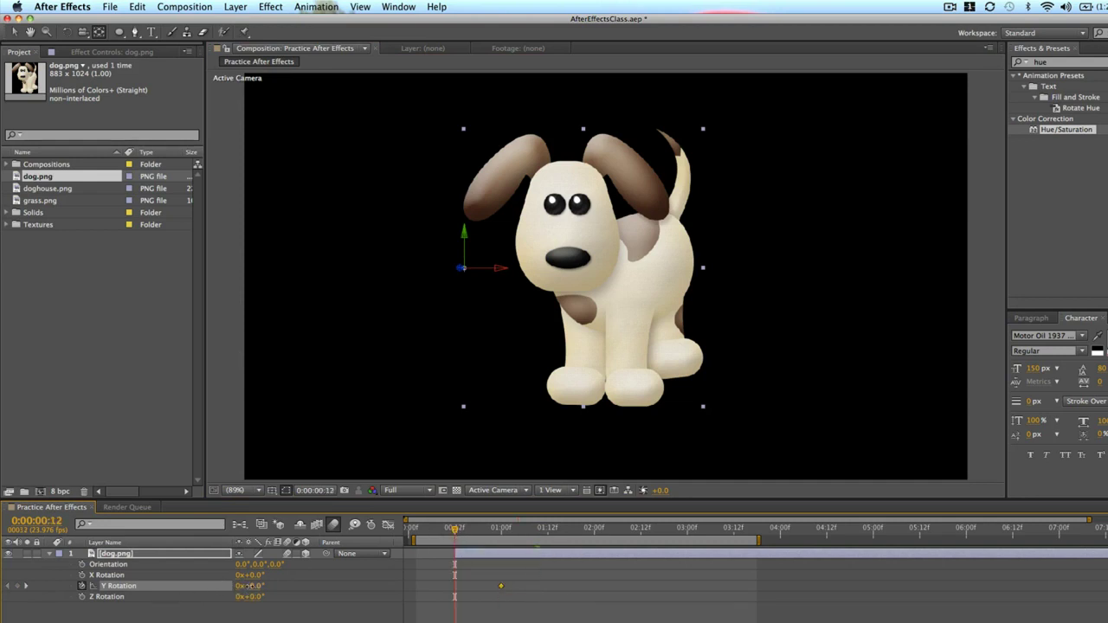
Keyframe the dog's Y Rotation at 0:00:00:12, first at -90° and finally at -100°, and preview the door-like swing
{"action": "mouse_move", "coordinate": [249, 586]}
{"action": "left_mouse_down"}
{"action": "mouse_move", "coordinate": [219, 591]}
{"action": "mouse_move", "coordinate": [245, 587]}
{"action": "left_mouse_up"}
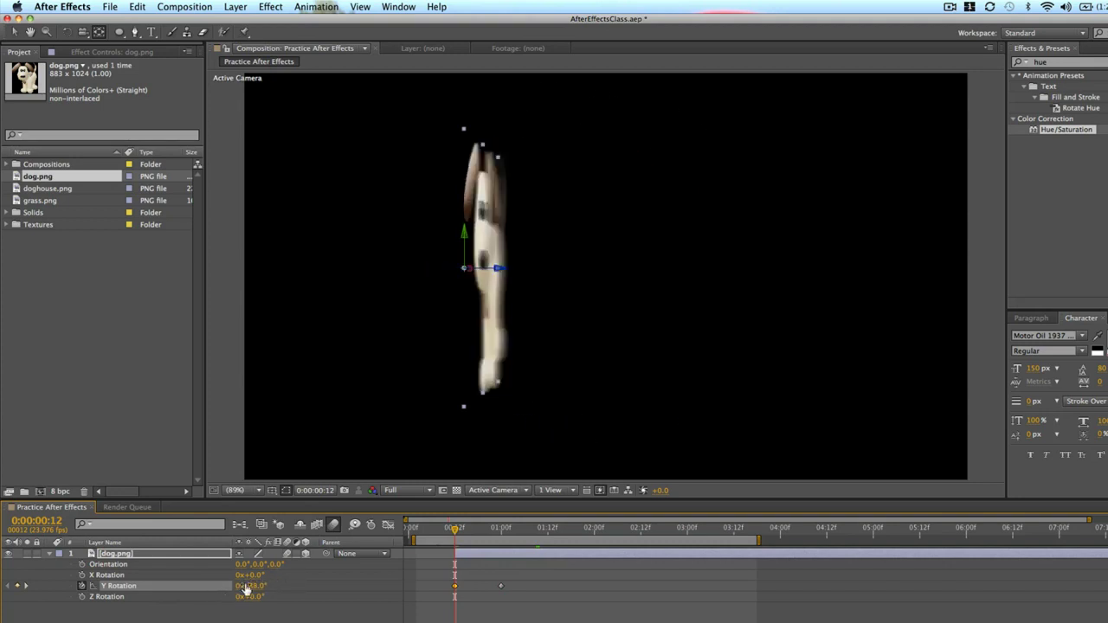
{"action": "left_click", "coordinate": [248, 586]}
{"action": "type", "text": "-90"}
{"action": "key", "text": "Return"}
{"action": "left_click", "coordinate": [374, 599]}
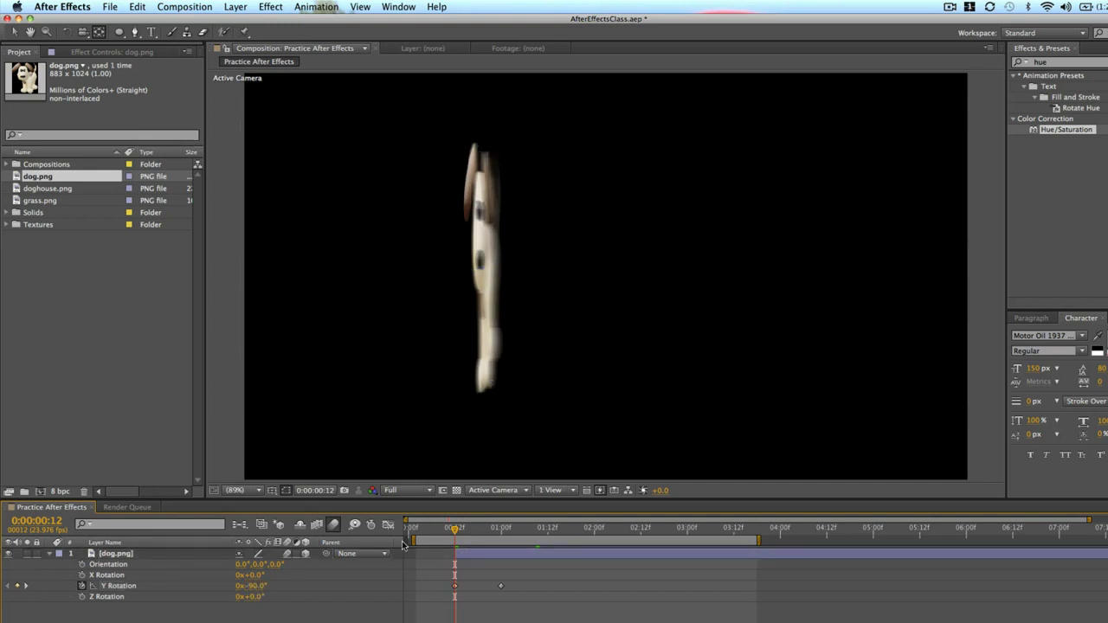
{"action": "left_click_drag", "start_coordinate": [258, 587], "coordinate": [249, 587]}
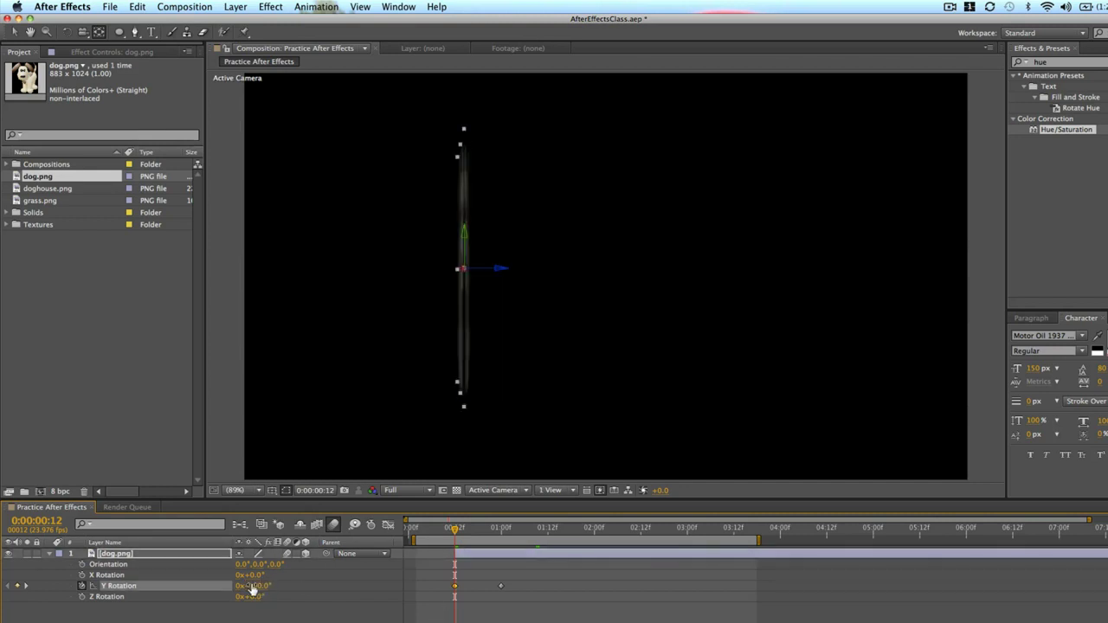
{"action": "key", "text": "super+shift+a"}
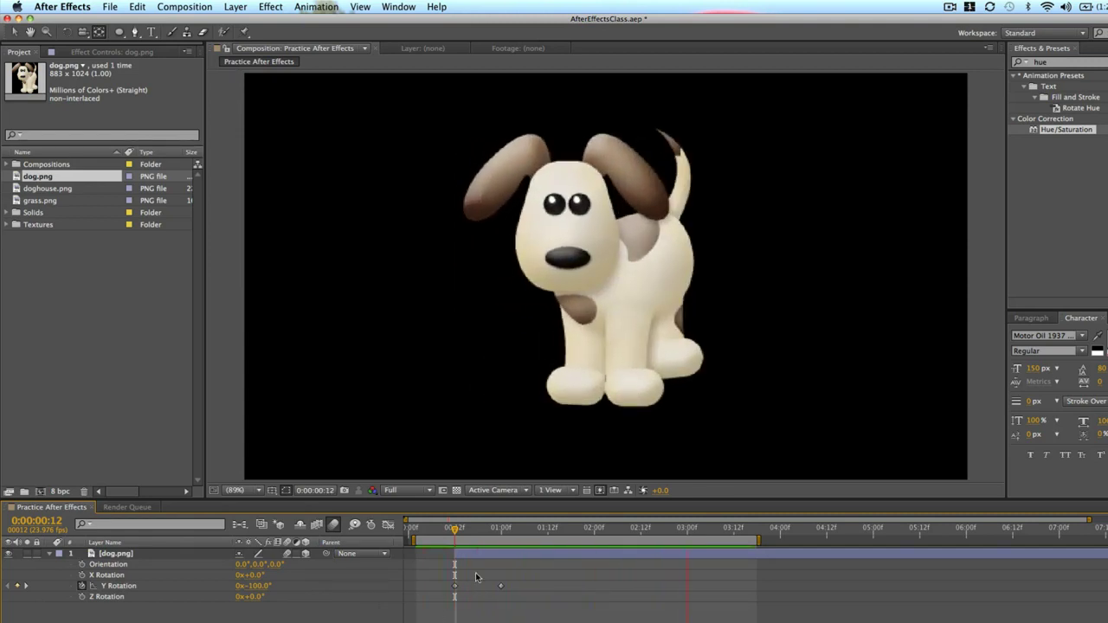
Move the dog with the Selection tool so its hinge side meets the left edge of the frame, and preview the swing
{"action": "left_click", "coordinate": [655, 285]}
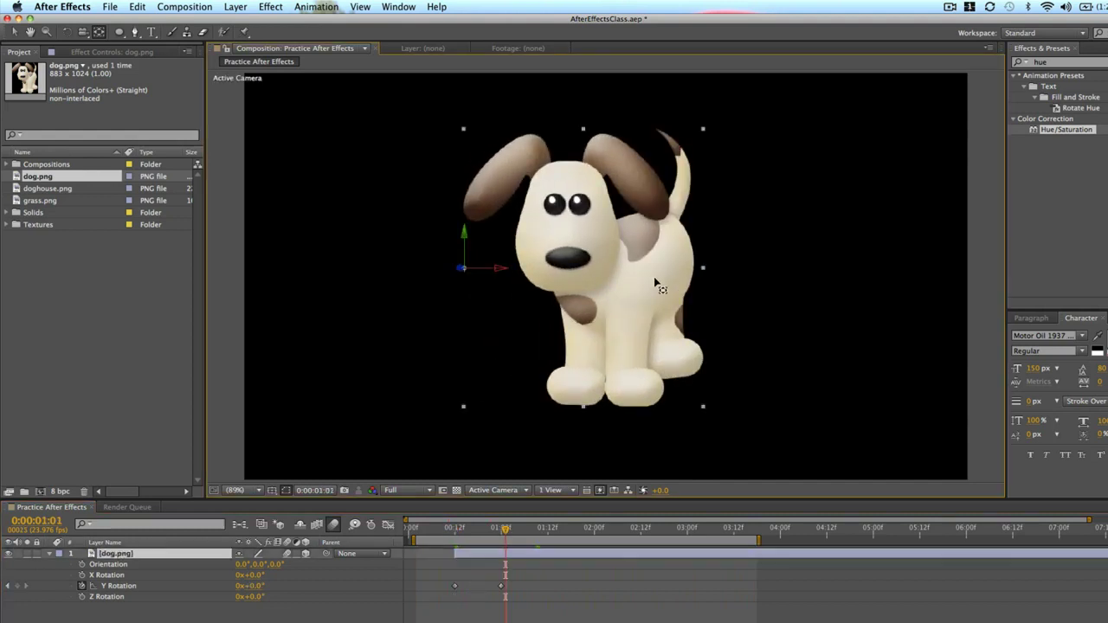
{"action": "key", "text": "v"}
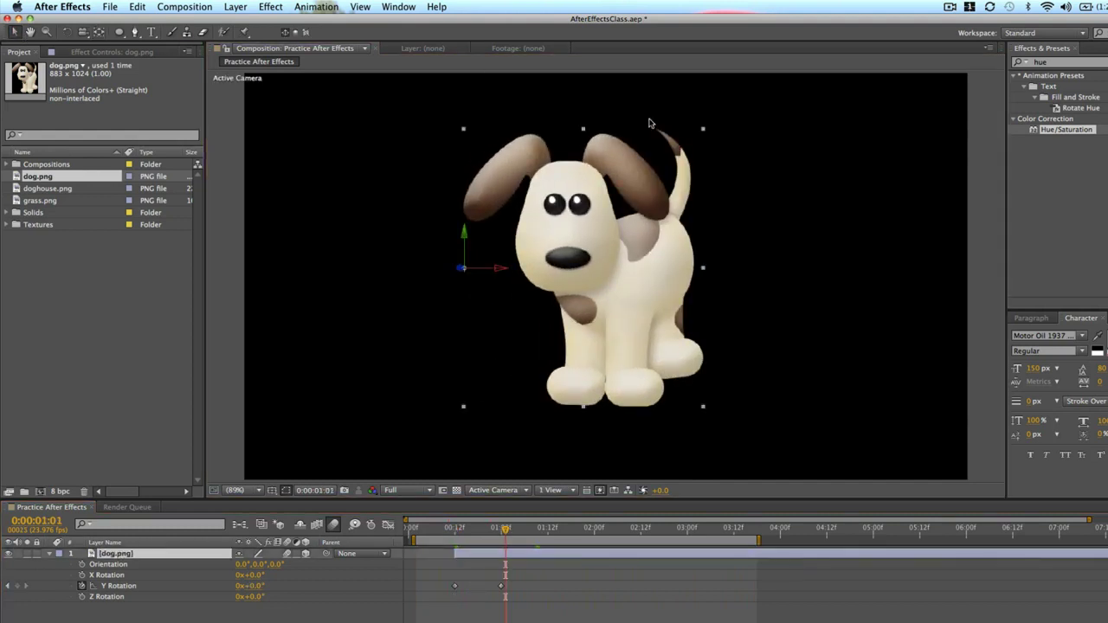
{"action": "left_click_drag", "start_coordinate": [565, 272], "coordinate": [367, 272]}
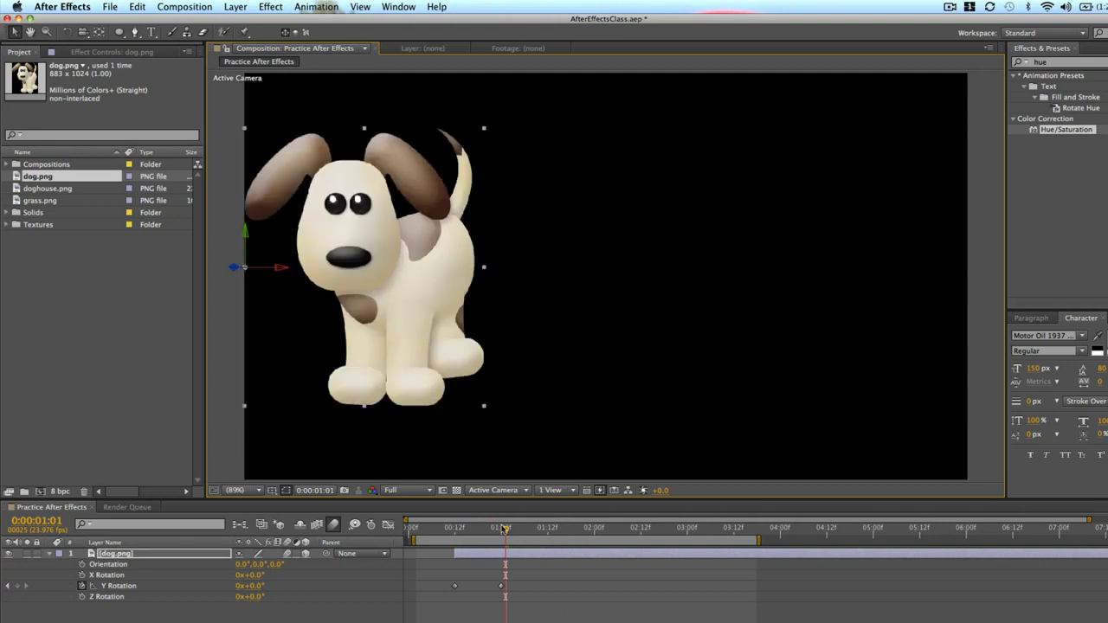
{"action": "left_click", "coordinate": [549, 621]}
{"action": "key", "text": "space"}
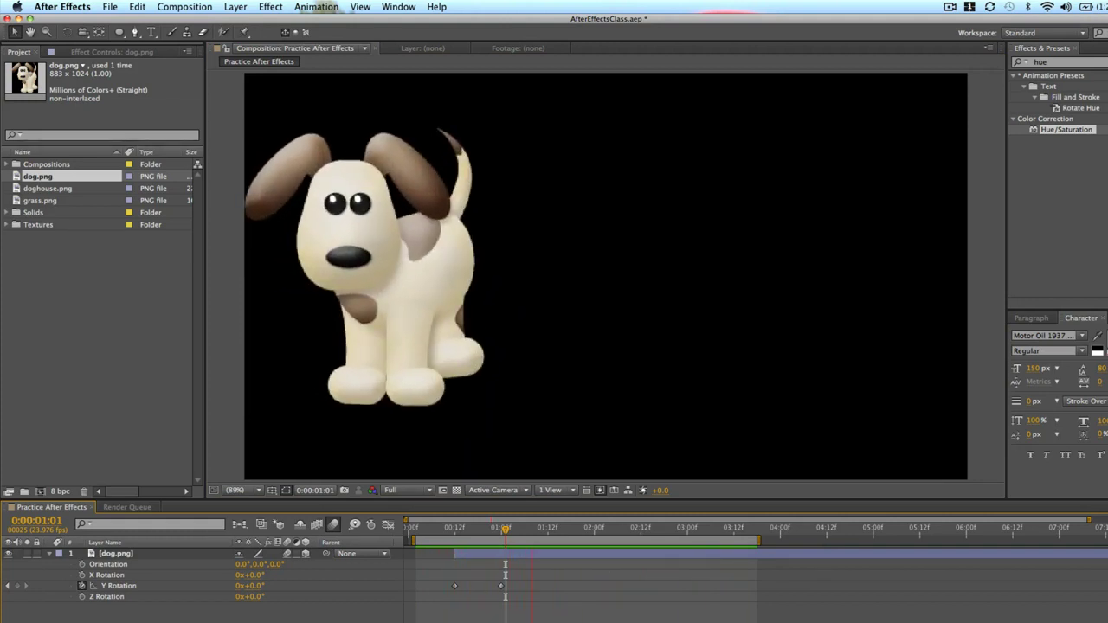
{"action": "key", "text": "space"}
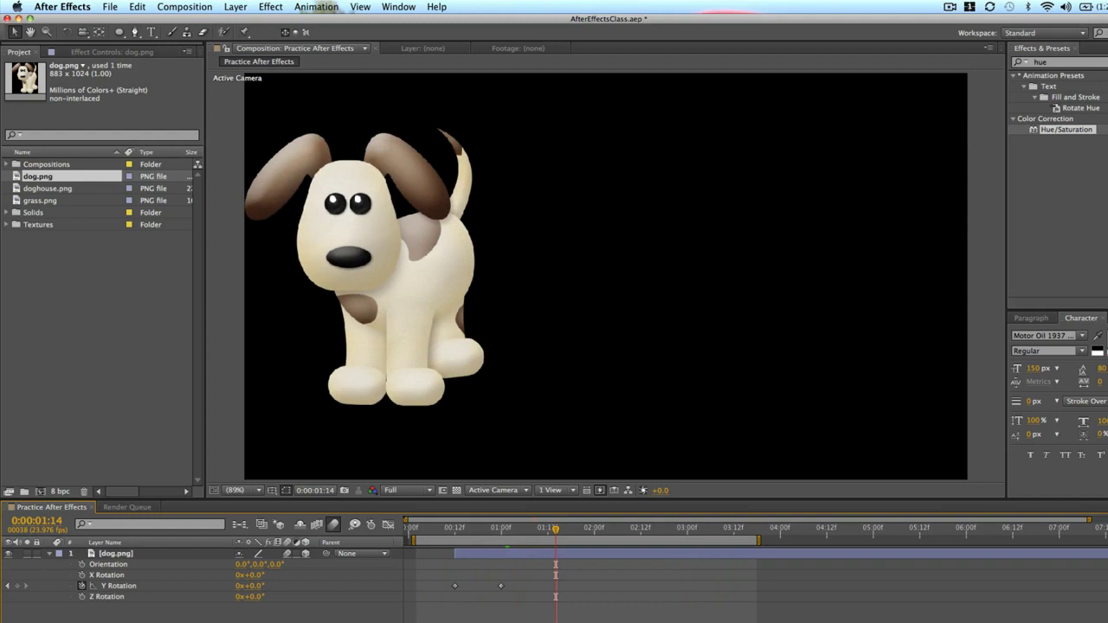
Delete the dog.png layer and create a text layer reading "TV COMMERCIAL" in the composition
{"action": "left_click", "coordinate": [519, 551]}
{"action": "key", "text": "Delete"}
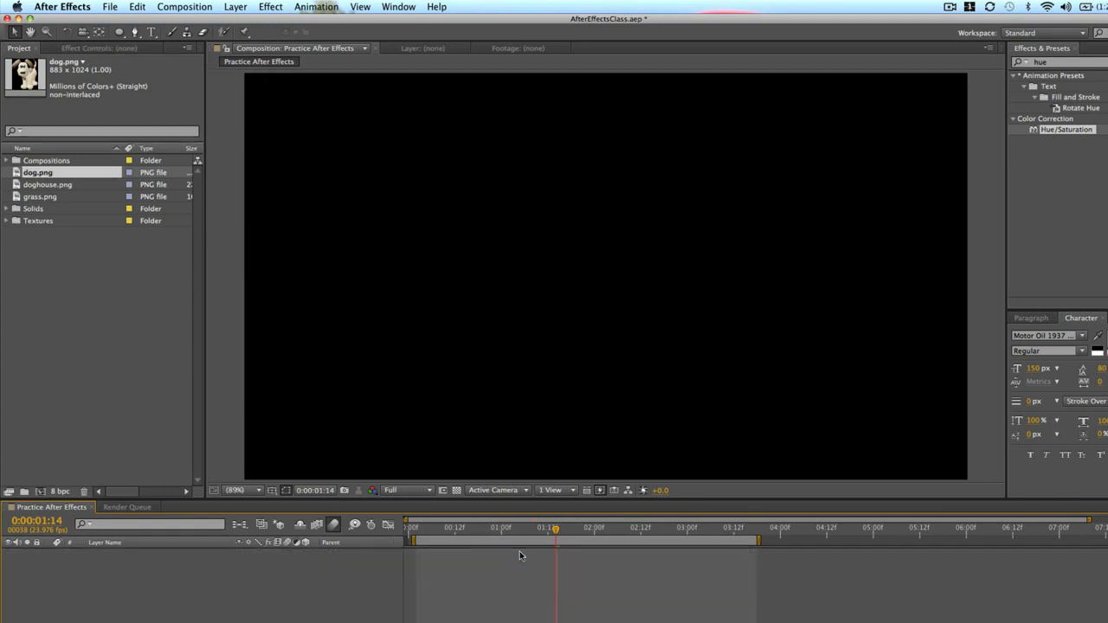
{"action": "left_click", "coordinate": [152, 32]}
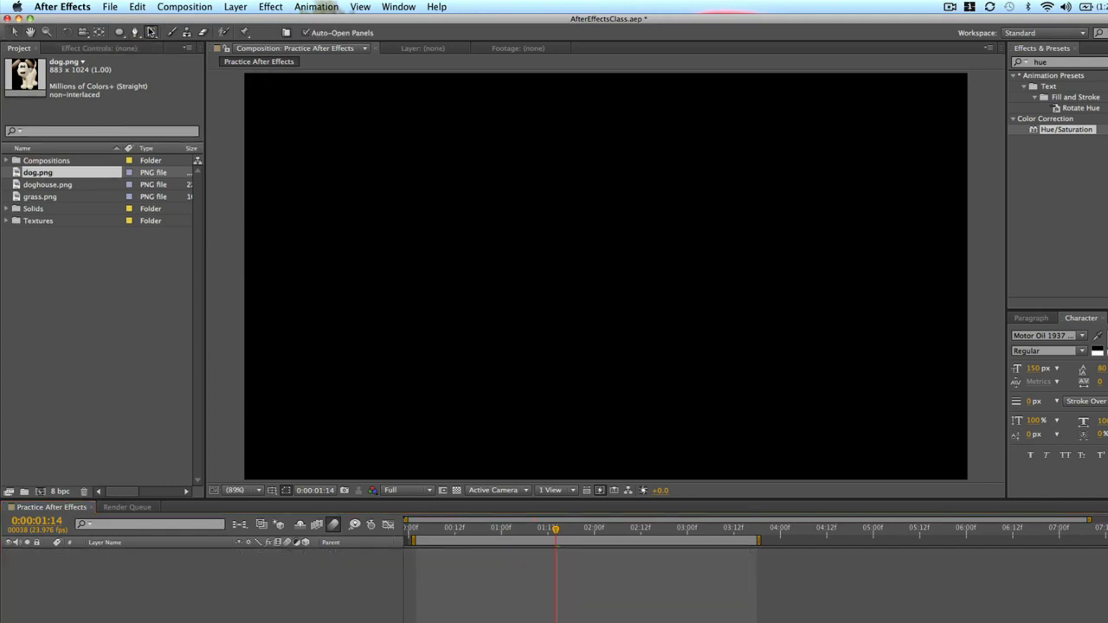
{"action": "left_click", "coordinate": [464, 273]}
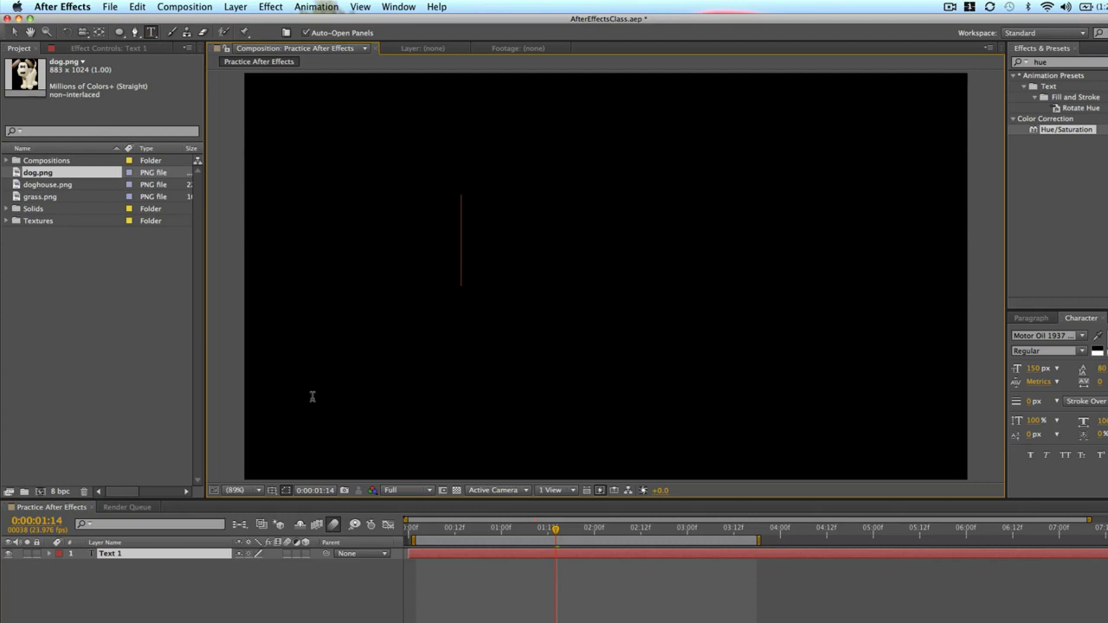
{"action": "type", "text": "D IND"}
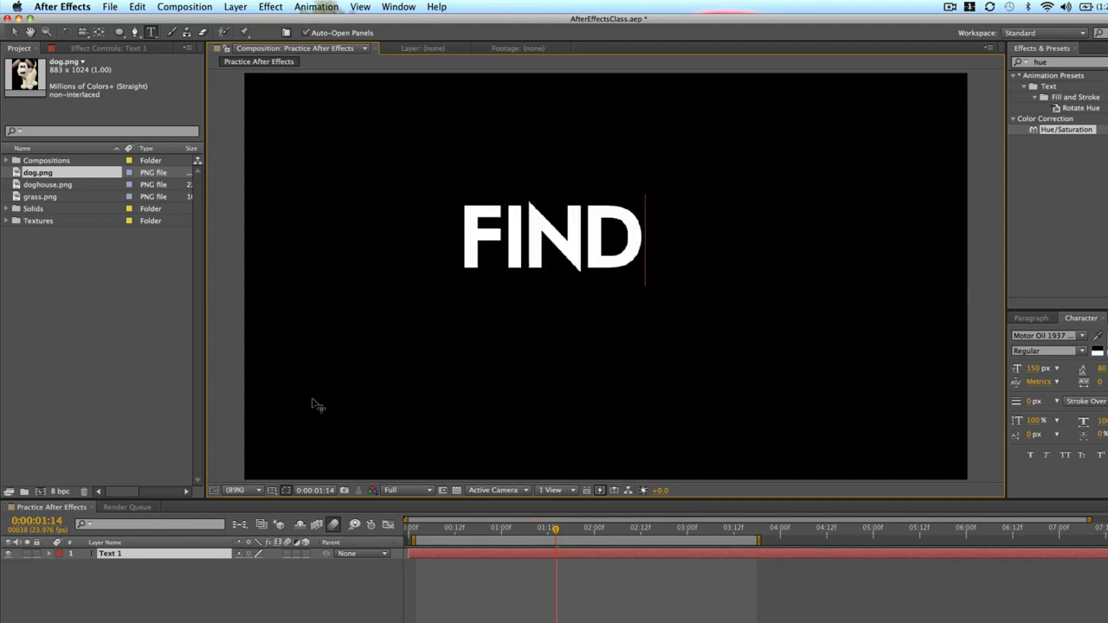
{"action": "key", "text": "BackSpace"}
{"action": "key", "text": "ctrl+a"}
{"action": "type", "text": "D"}
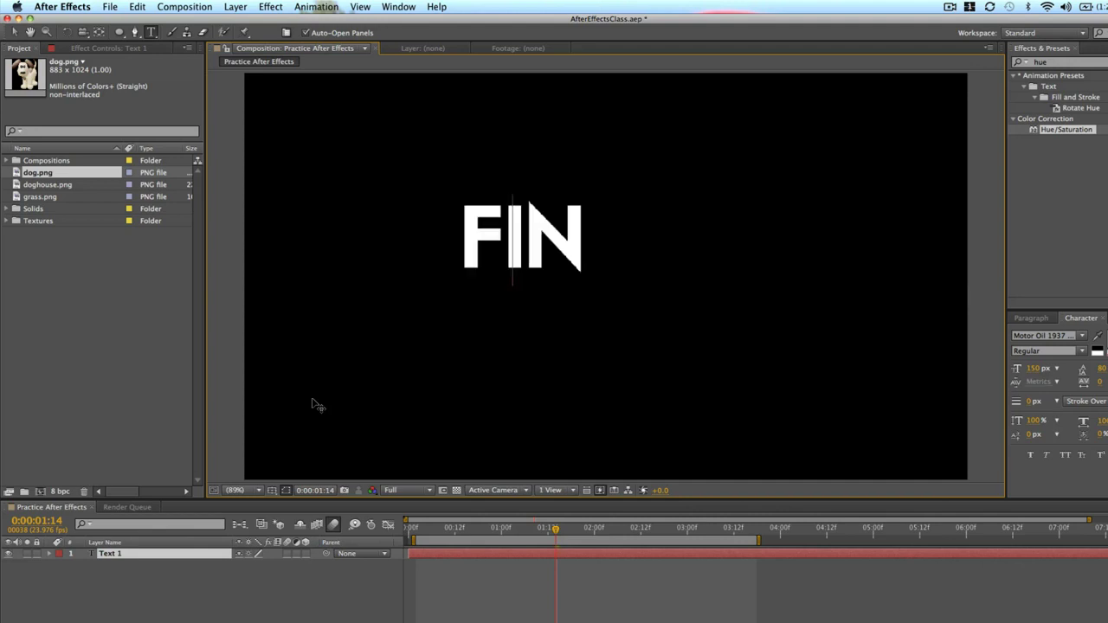
{"action": "type", "text": "TV COMMERC"}
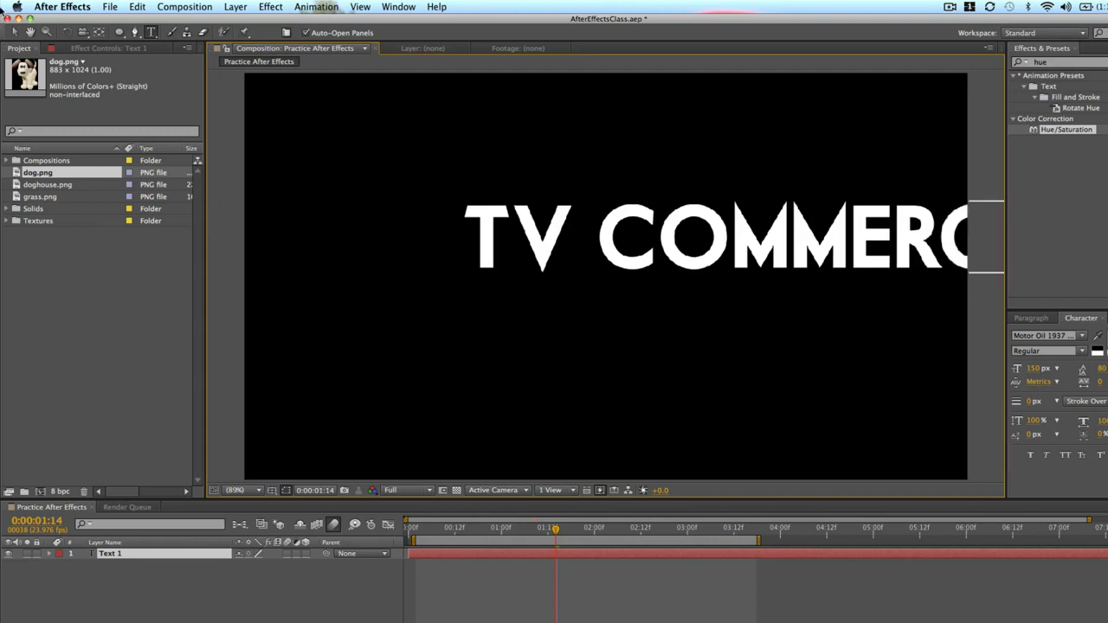
{"action": "left_click", "coordinate": [14, 33]}
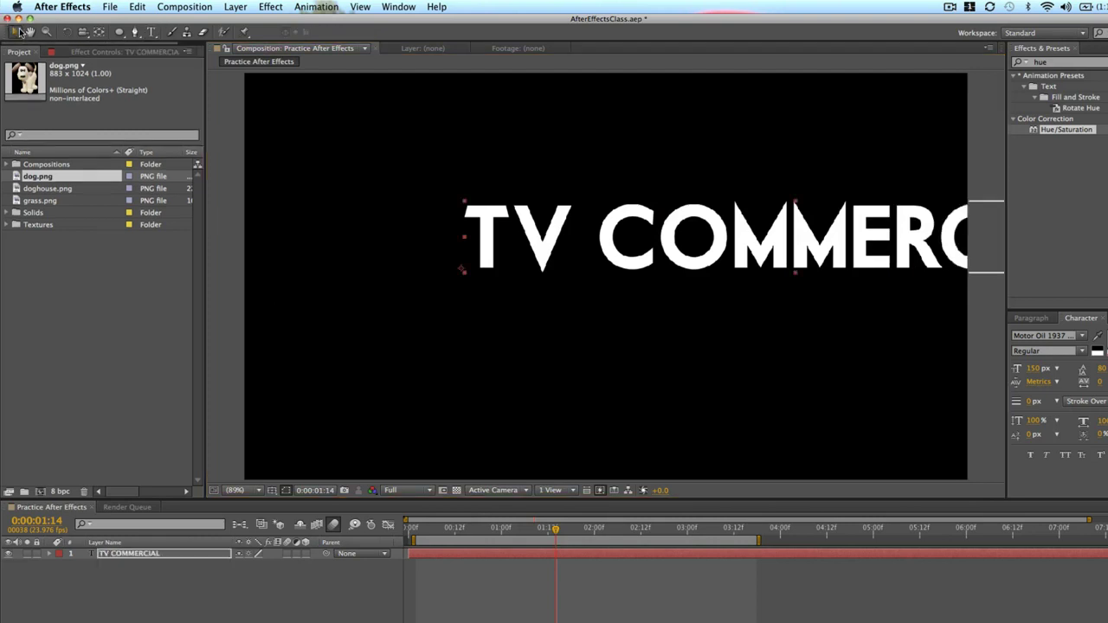
Reduce the TV COMMERCIAL text size to 131 px and center the text in the frame
{"action": "left_click_drag", "start_coordinate": [821, 238], "coordinate": [653, 270]}
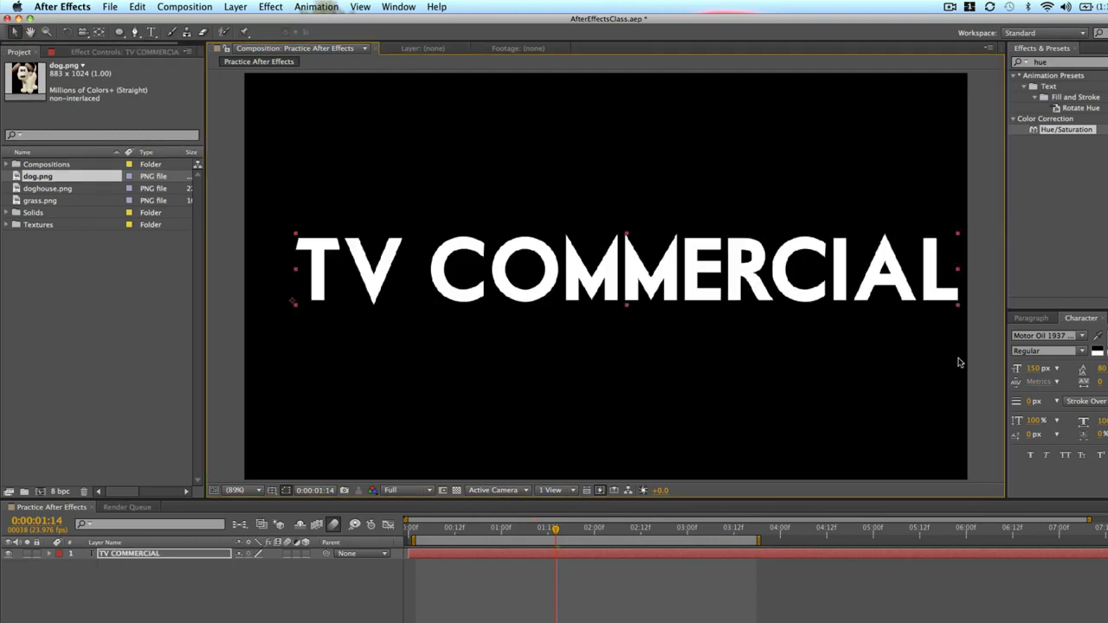
{"action": "left_click_drag", "start_coordinate": [1046, 374], "coordinate": [1030, 374]}
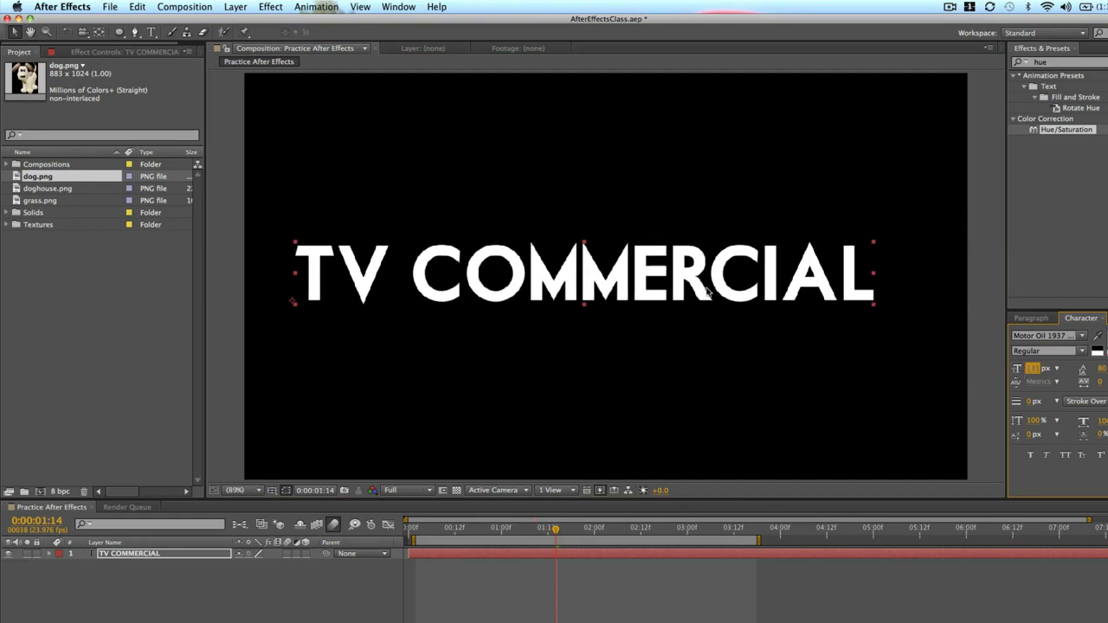
{"action": "left_click_drag", "start_coordinate": [686, 284], "coordinate": [702, 284]}
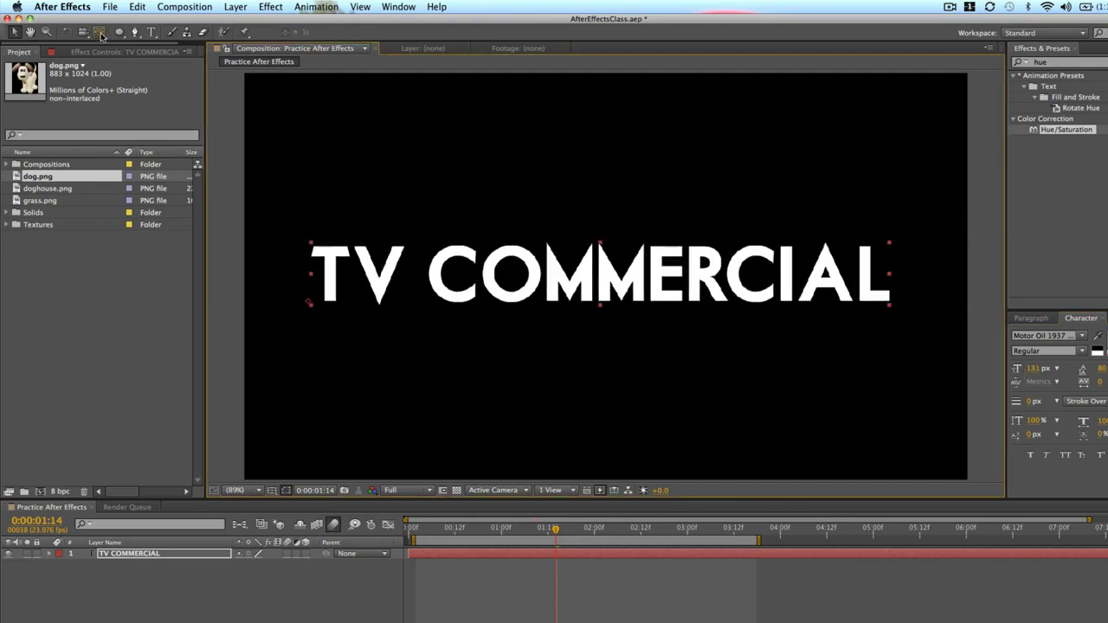
Move the text's anchor point to its top center with the Pan Behind tool and make the layer 3D with motion blur
{"action": "left_click", "coordinate": [100, 38]}
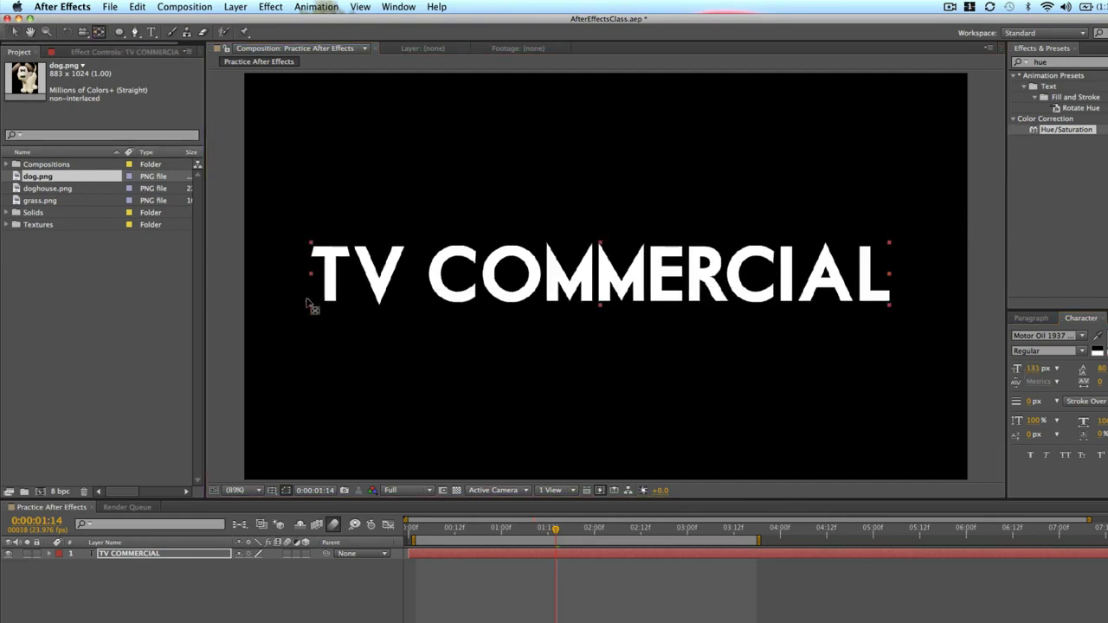
{"action": "left_click_drag", "start_coordinate": [309, 303], "coordinate": [599, 238]}
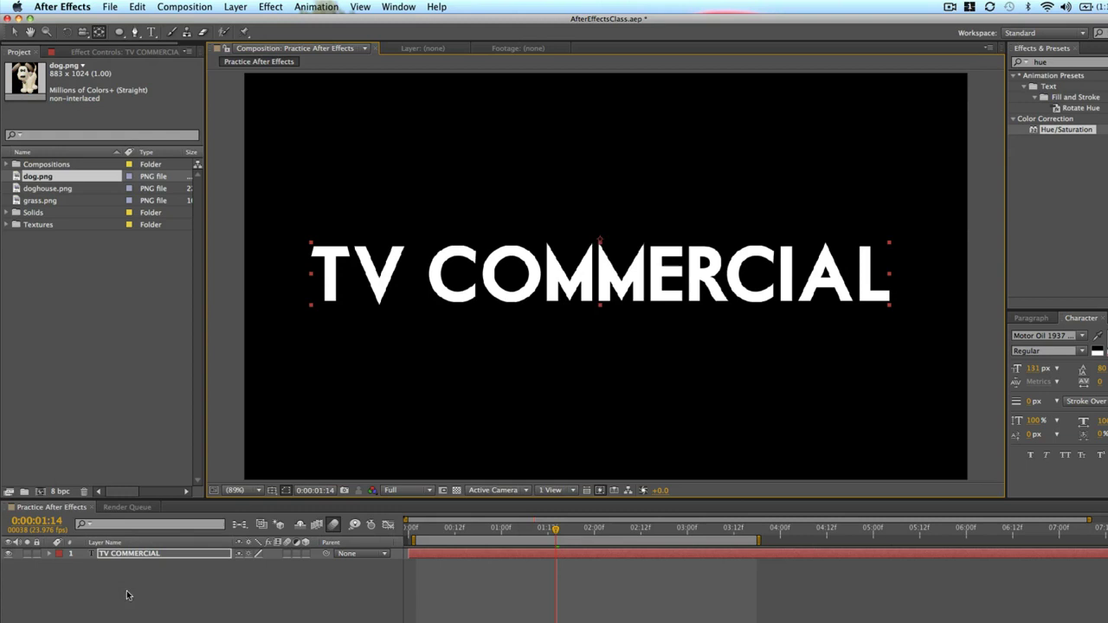
{"action": "left_click", "coordinate": [305, 553]}
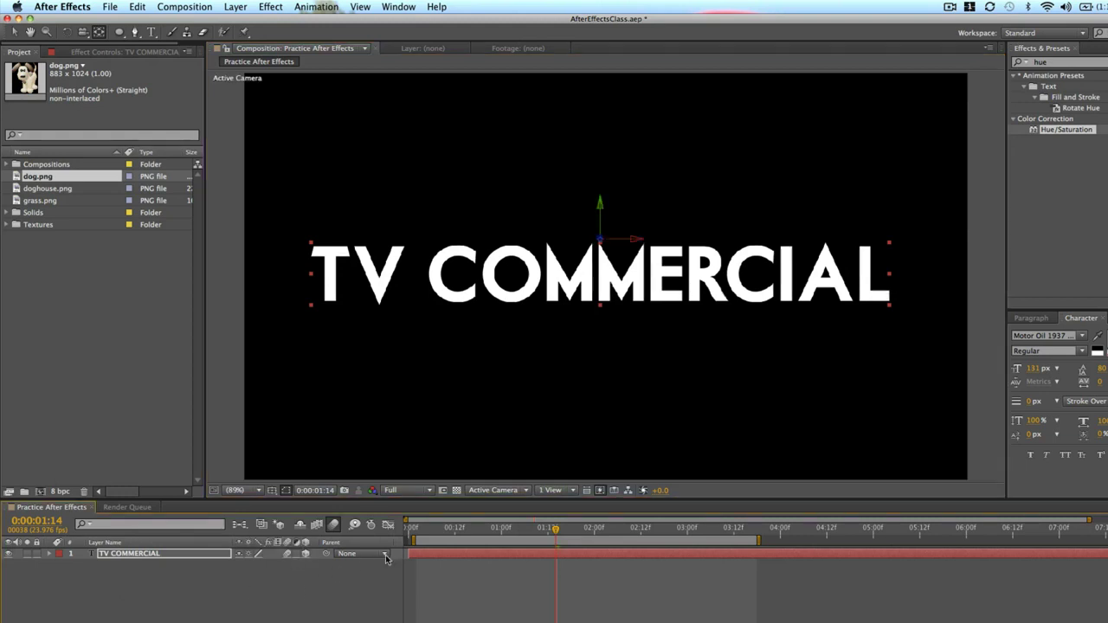
Keyframe the text's X Rotation at 0° at 0:00:01:00 and at 90° at 0:00:00:12
{"action": "key", "text": "r"}
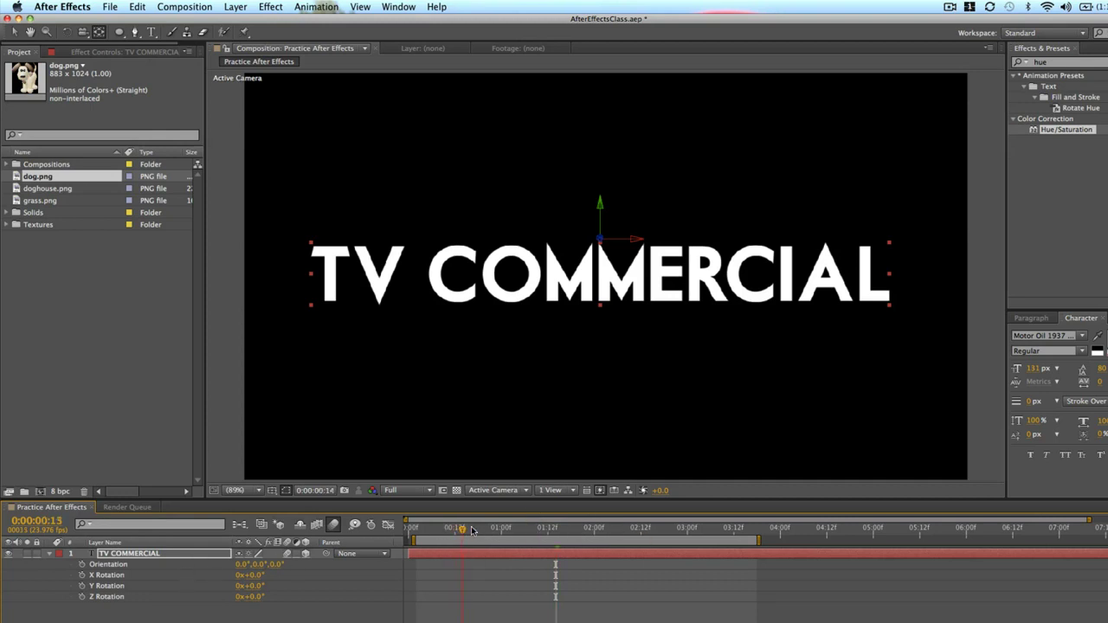
{"action": "left_click", "coordinate": [500, 531]}
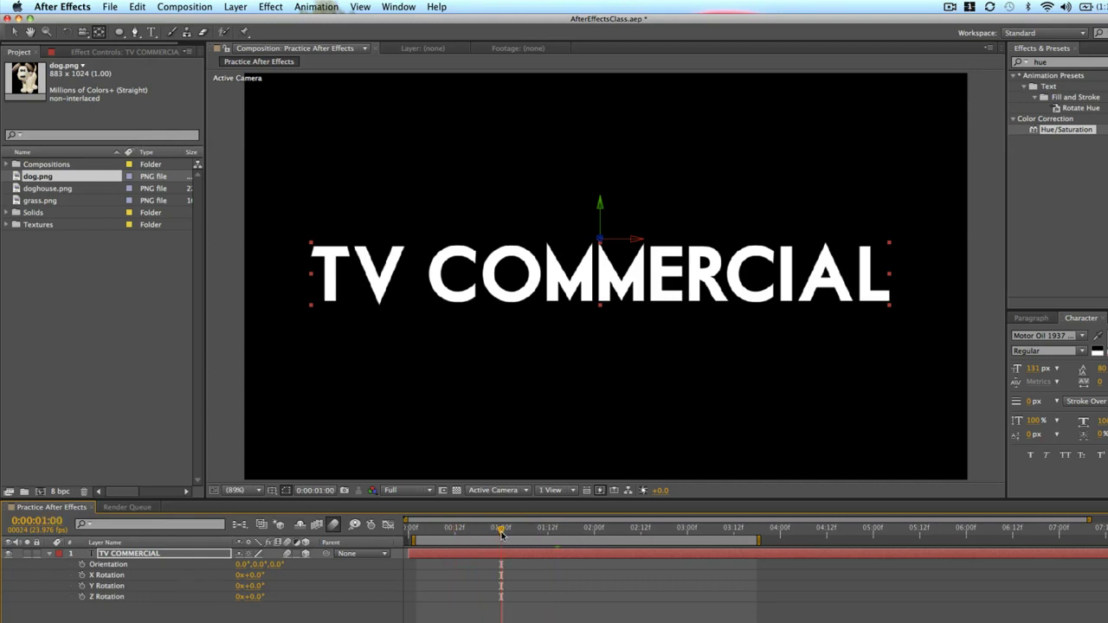
{"action": "left_click", "coordinate": [81, 576]}
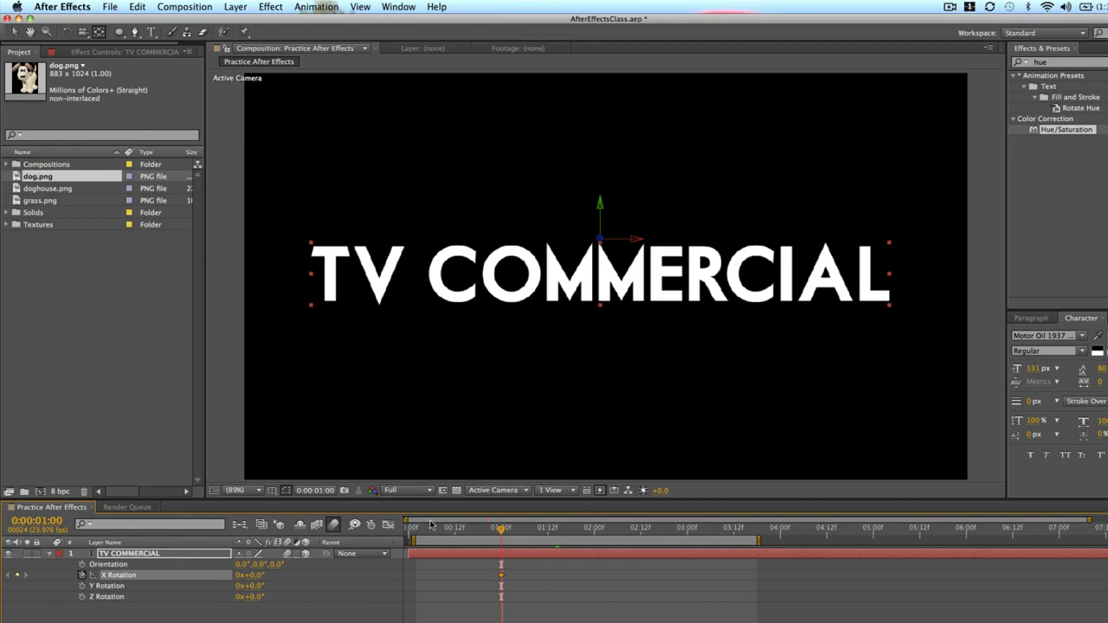
{"action": "left_click", "coordinate": [459, 531]}
{"action": "left_click", "coordinate": [454, 531]}
{"action": "mouse_move", "coordinate": [246, 575]}
{"action": "left_mouse_down"}
{"action": "mouse_move", "coordinate": [295, 574]}
{"action": "mouse_move", "coordinate": [262, 586]}
{"action": "left_mouse_up"}
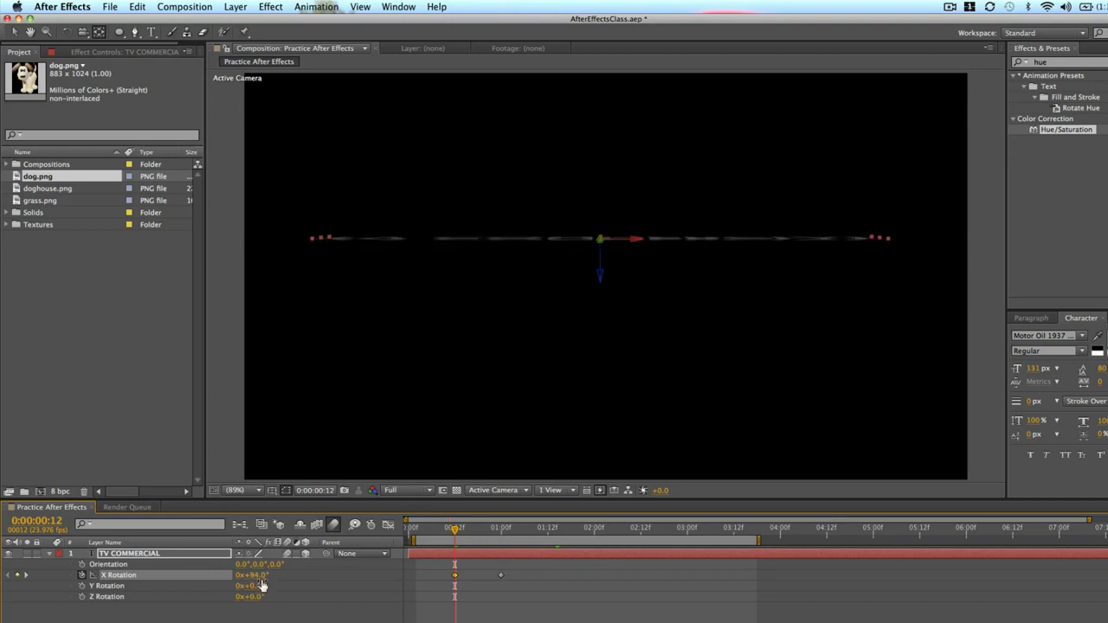
{"action": "left_click", "coordinate": [252, 574]}
{"action": "type", "text": "90"}
{"action": "key", "text": "Return"}
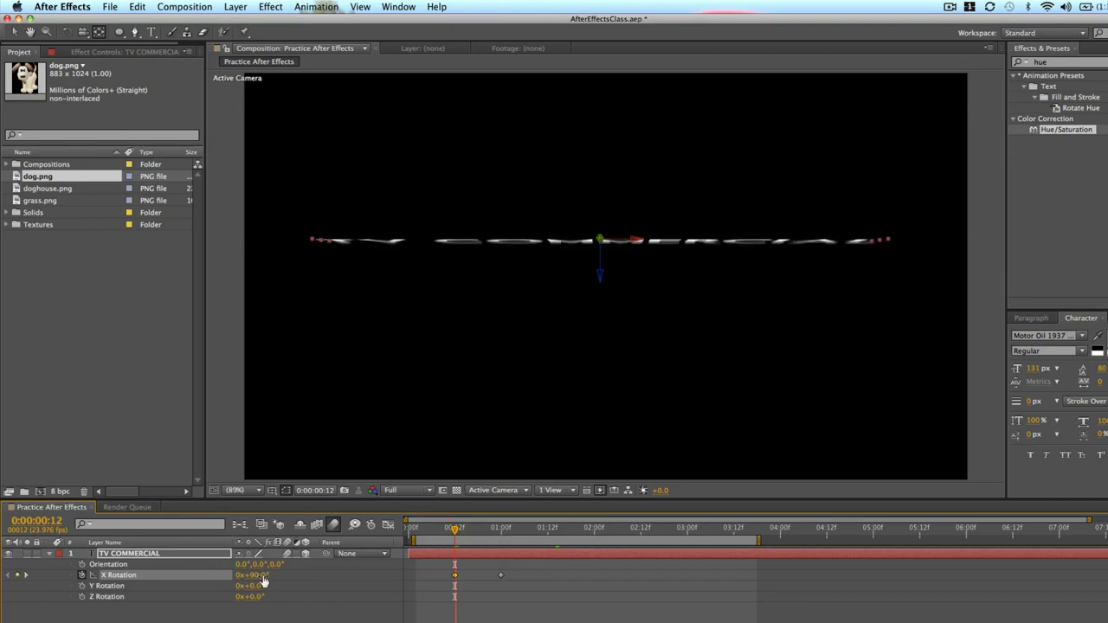
Trim the start of the TV COMMERCIAL layer to 0:00:00:12 and check the frames just before it
{"action": "left_click", "coordinate": [407, 554]}
{"action": "left_click_drag", "start_coordinate": [413, 554], "coordinate": [440, 554]}
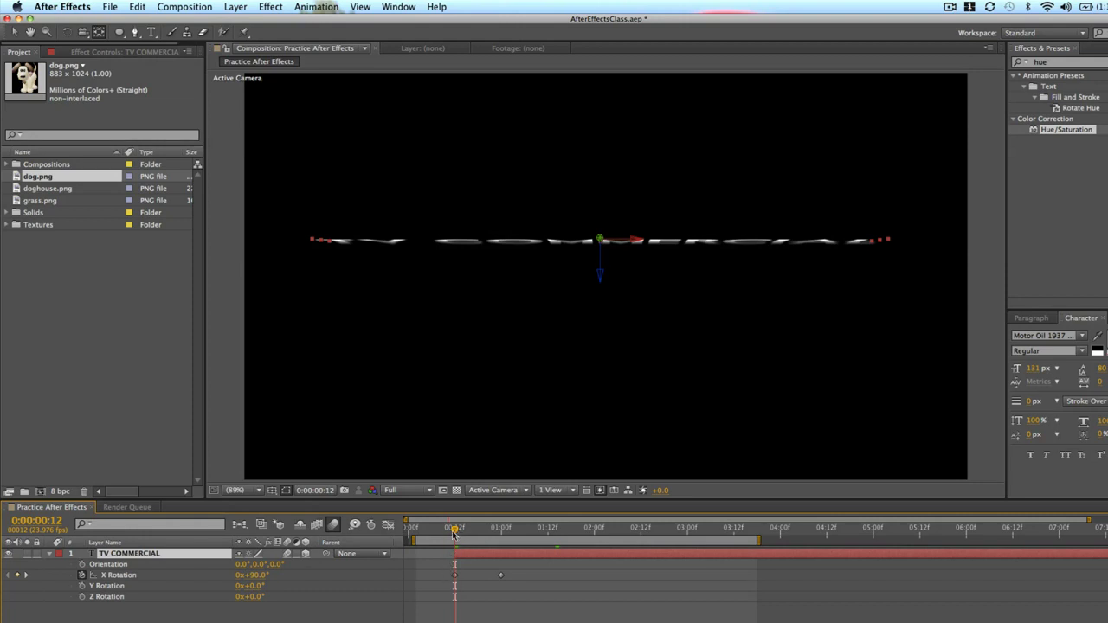
{"action": "left_click_drag", "start_coordinate": [453, 534], "coordinate": [443, 534]}
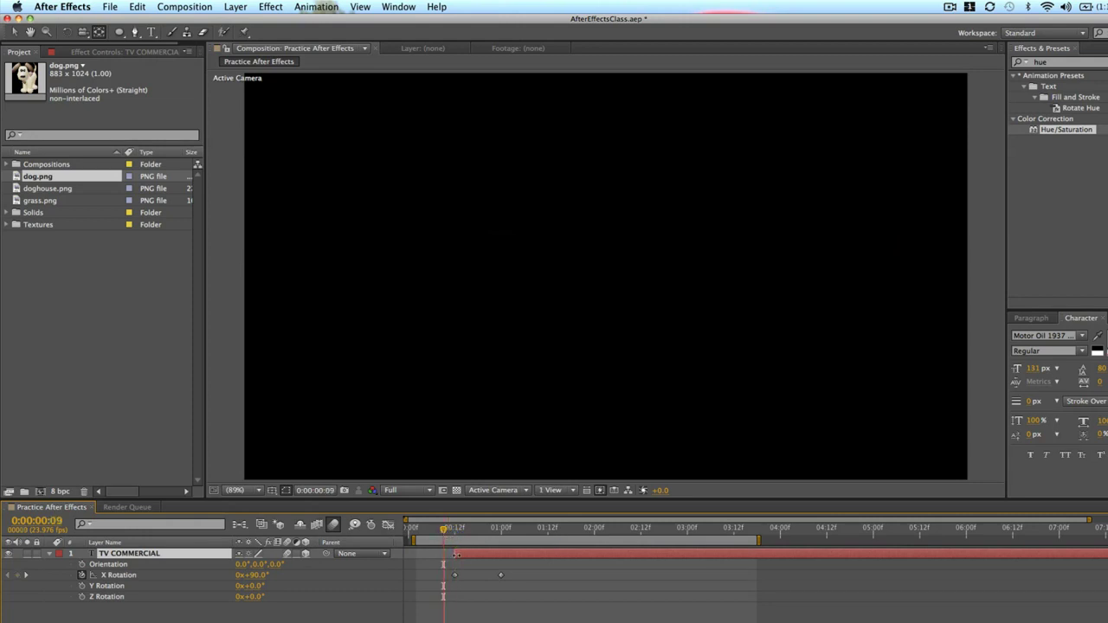
Move the text's second X Rotation keyframe earlier, to about 0:00:00:20, and preview the faster flip
{"action": "key", "text": "space"}
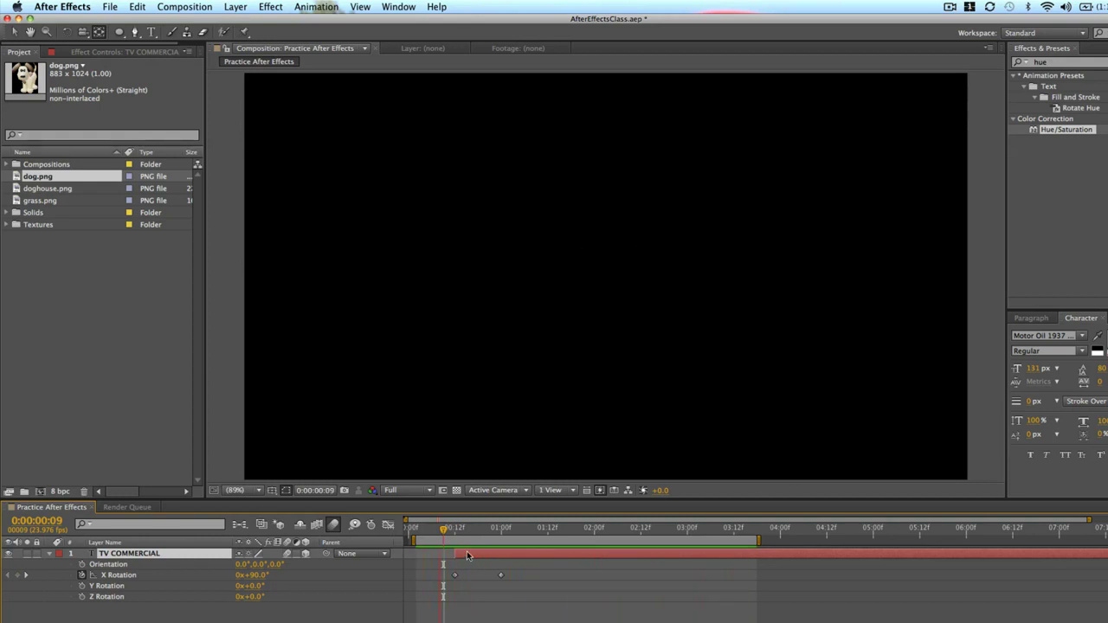
{"action": "key", "text": "space"}
{"action": "left_click_drag", "start_coordinate": [504, 577], "coordinate": [486, 575]}
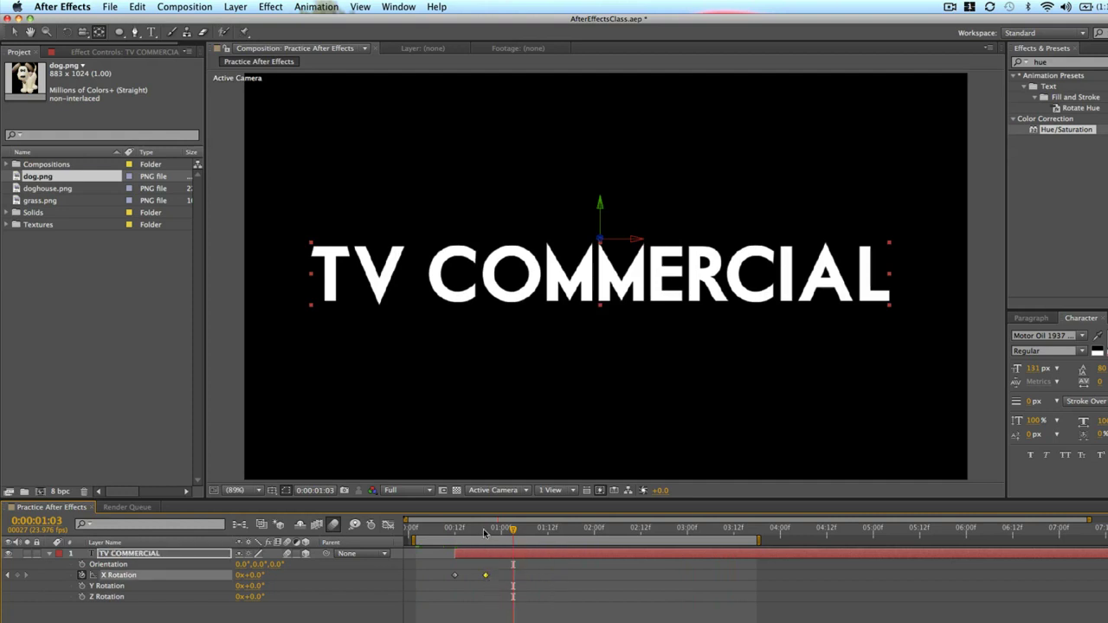
{"action": "key", "text": "space"}
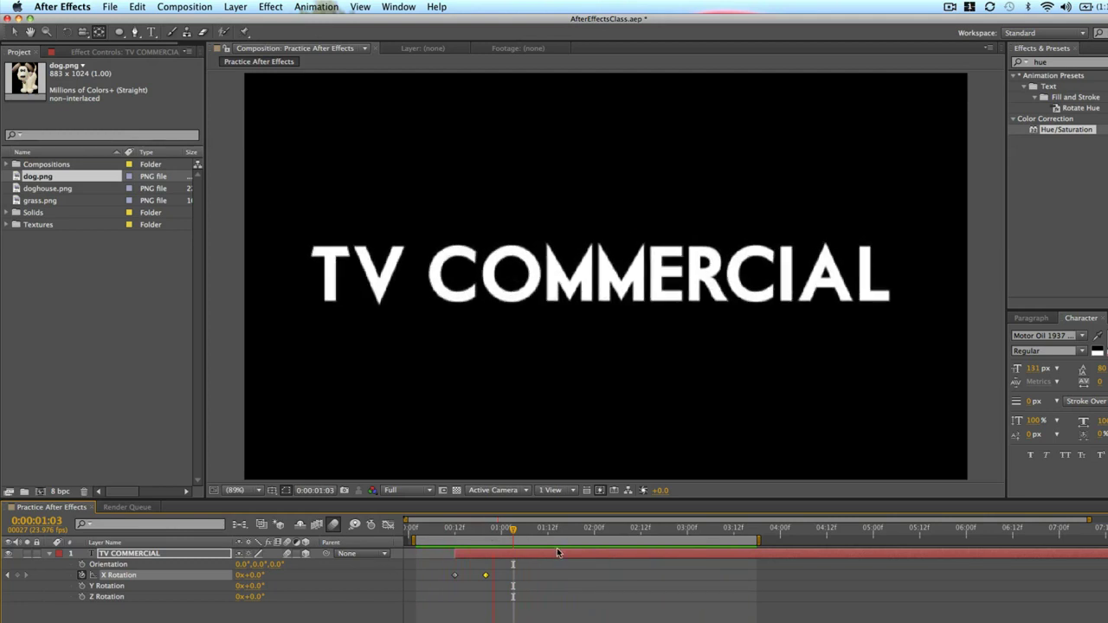
{"action": "key", "text": "space"}
Delete the second X Rotation keyframe and keyframe X Rotation at -41° at 0:00:00:18 instead
{"action": "left_click", "coordinate": [481, 531]}
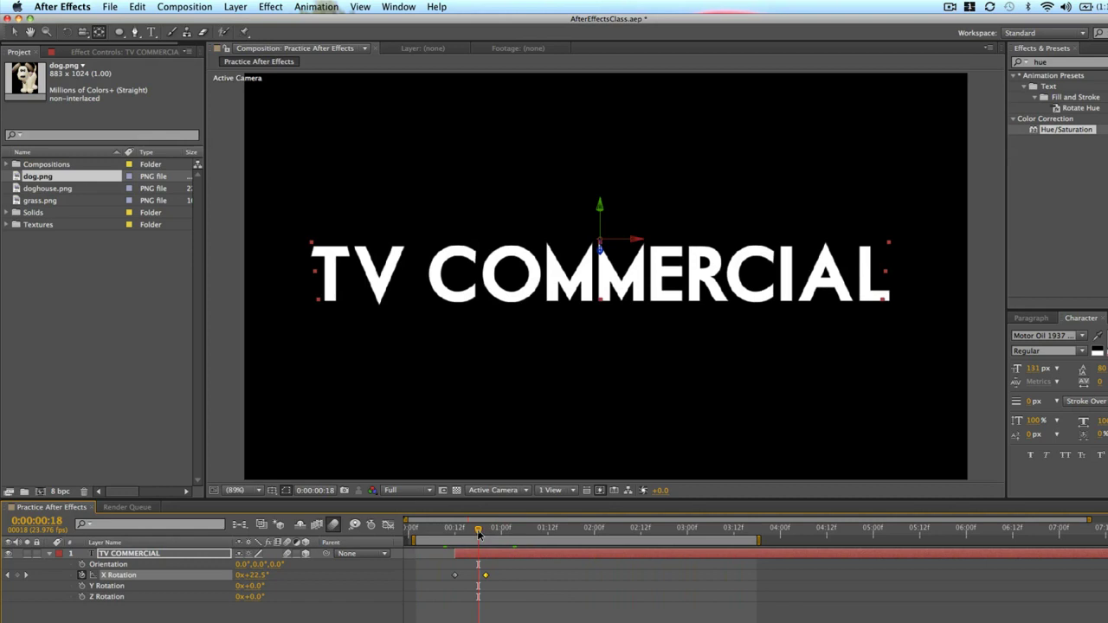
{"action": "key", "text": "Delete"}
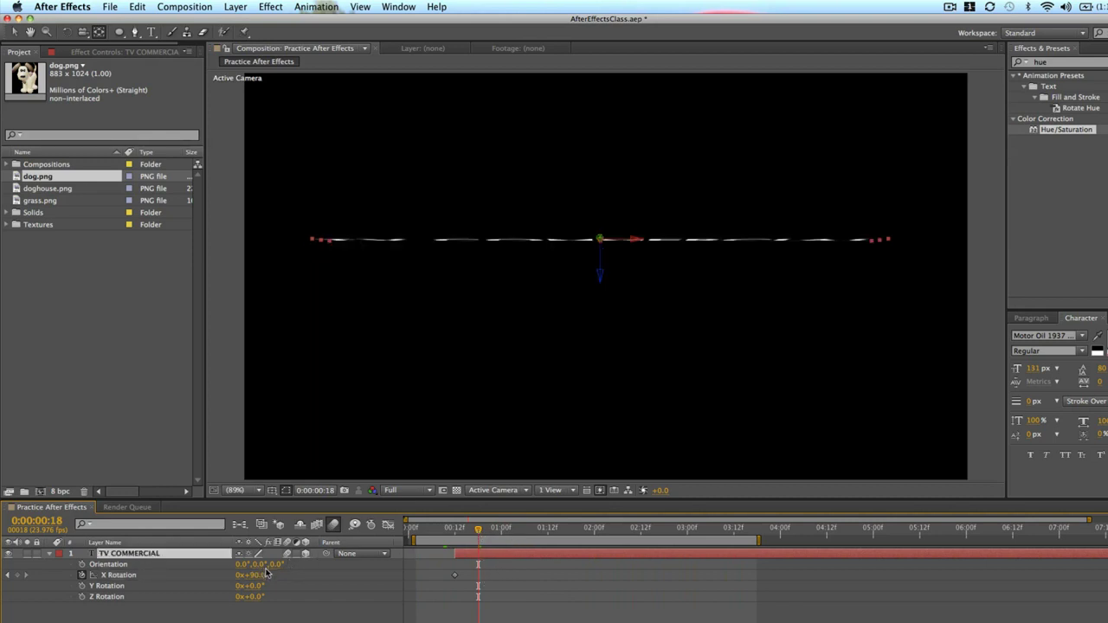
{"action": "left_click_drag", "start_coordinate": [256, 576], "coordinate": [194, 594]}
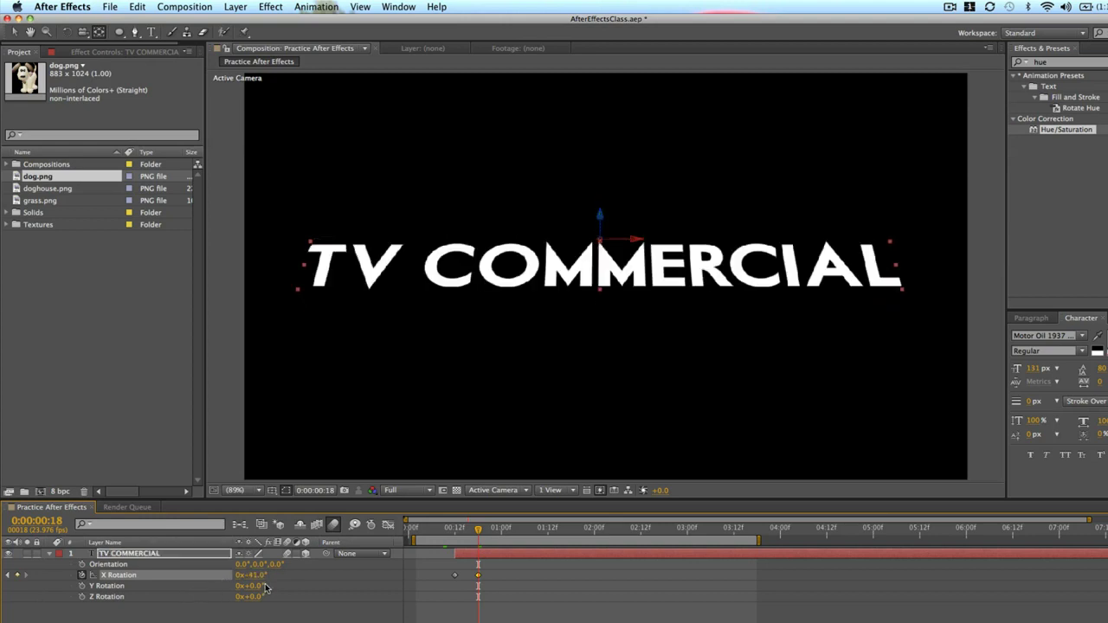
Keyframe the text's X Rotation at 30° at 0:00:00:21 and at -11° at 0:00:01:00
{"action": "left_click", "coordinate": [486, 527]}
{"action": "left_click_drag", "start_coordinate": [486, 528], "coordinate": [490, 528]}
{"action": "left_click_drag", "start_coordinate": [254, 576], "coordinate": [300, 582]}
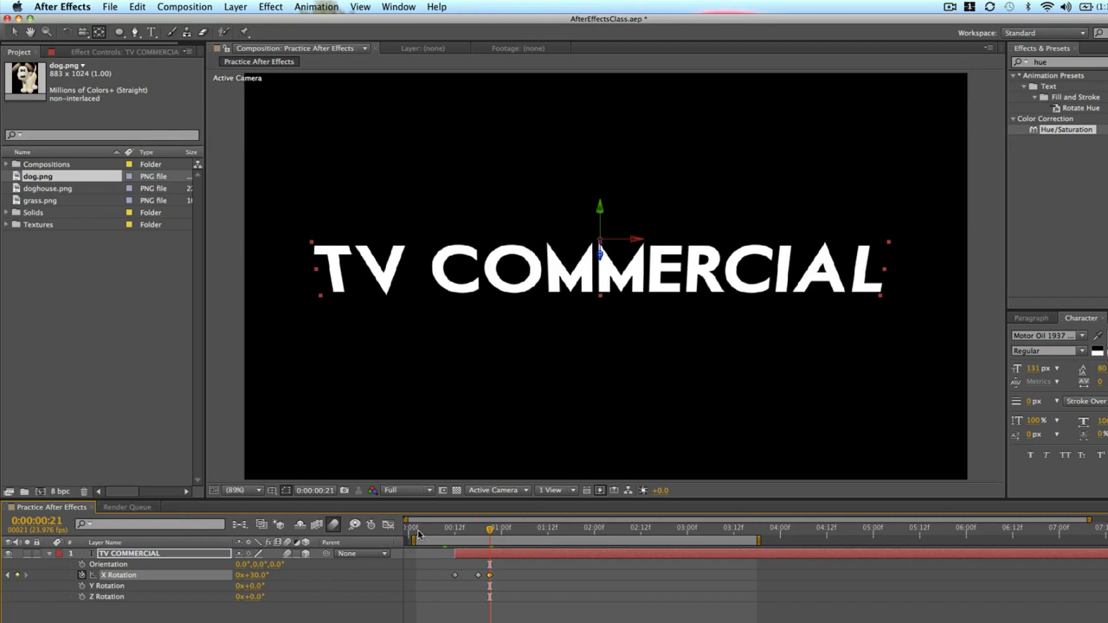
{"action": "left_click", "coordinate": [501, 528]}
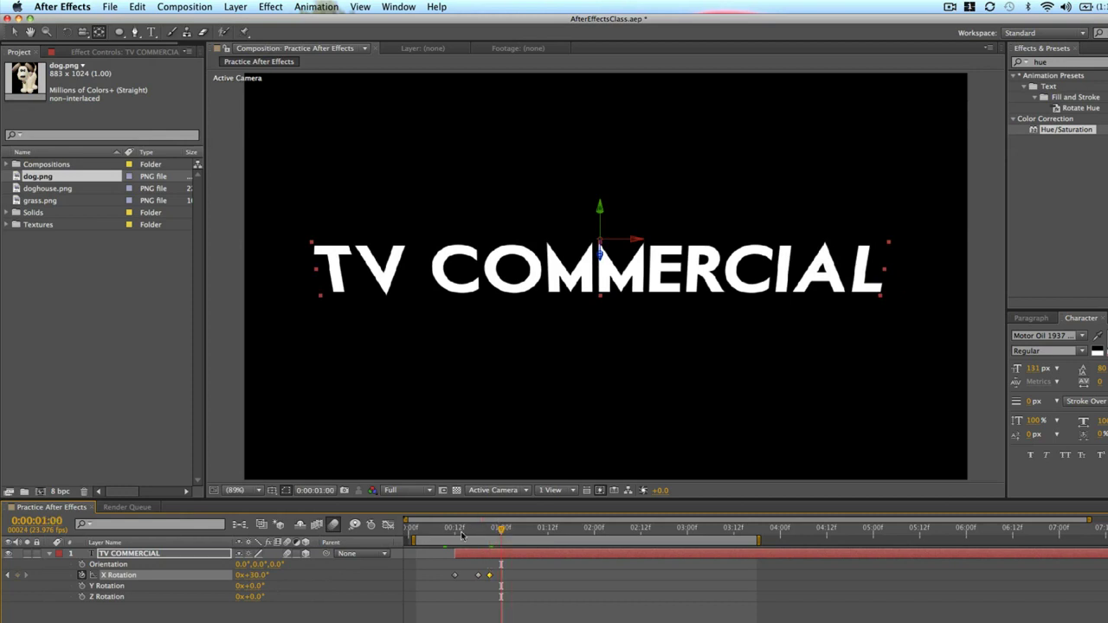
{"action": "left_click_drag", "start_coordinate": [255, 575], "coordinate": [235, 584]}
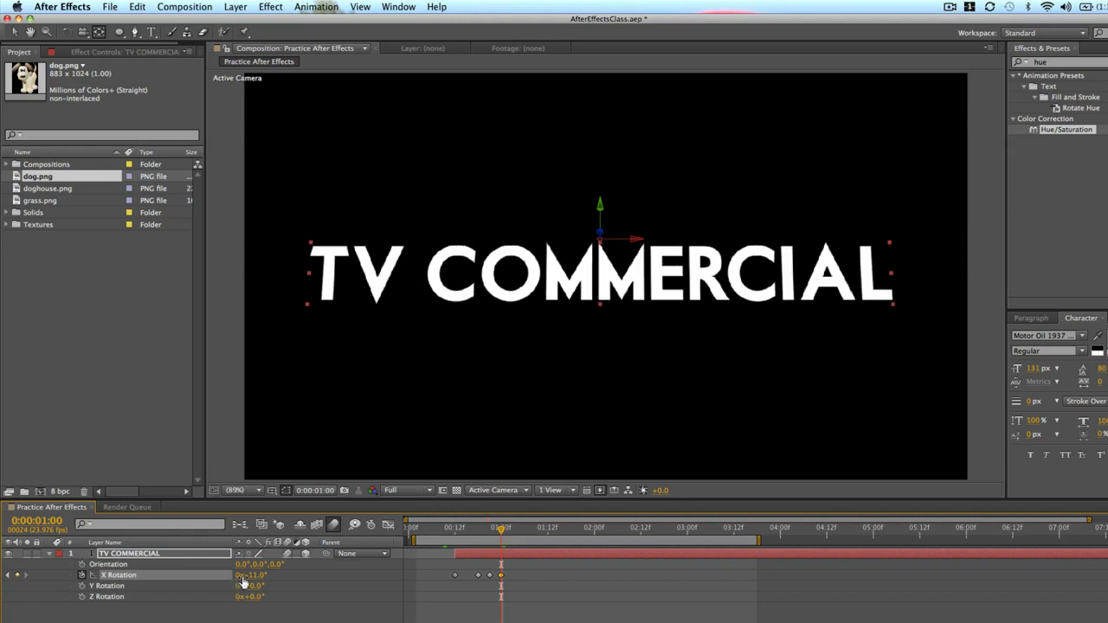
Keyframe the text's X Rotation at 0° at 0:00:01:02 to end the swing
{"action": "left_click", "coordinate": [513, 529]}
{"action": "left_click_drag", "start_coordinate": [513, 530], "coordinate": [509, 530]}
{"action": "left_click", "coordinate": [256, 575]}
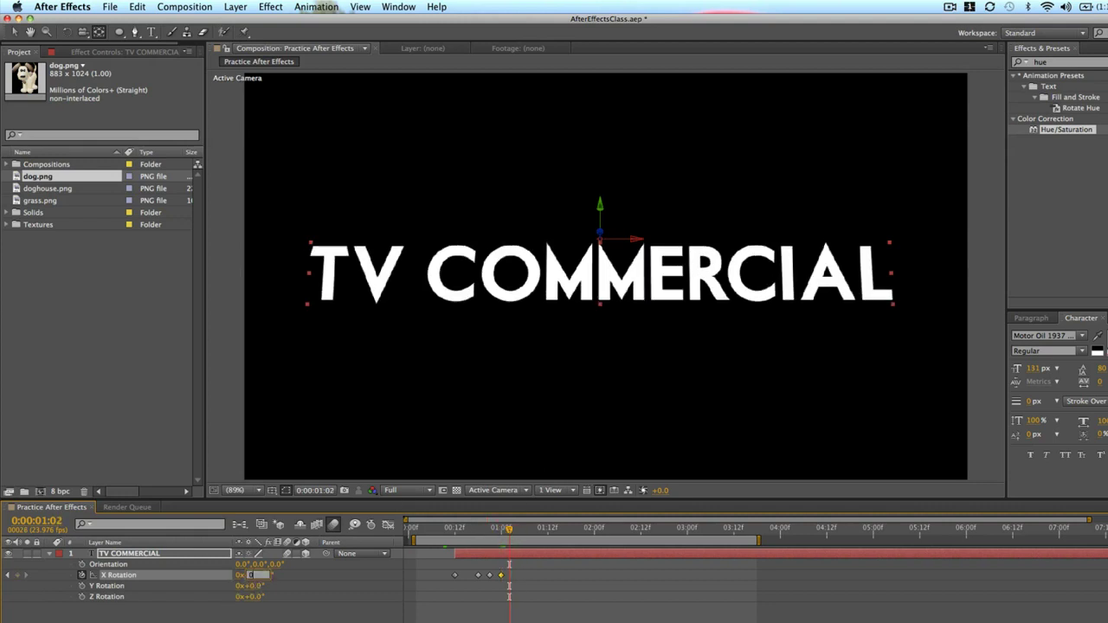
{"action": "type", "text": "0"}
{"action": "key", "text": "Return"}
Apply Easy Ease to the last four X Rotation keyframes and preview the swinging text
{"action": "left_click_drag", "start_coordinate": [527, 583], "coordinate": [468, 571]}
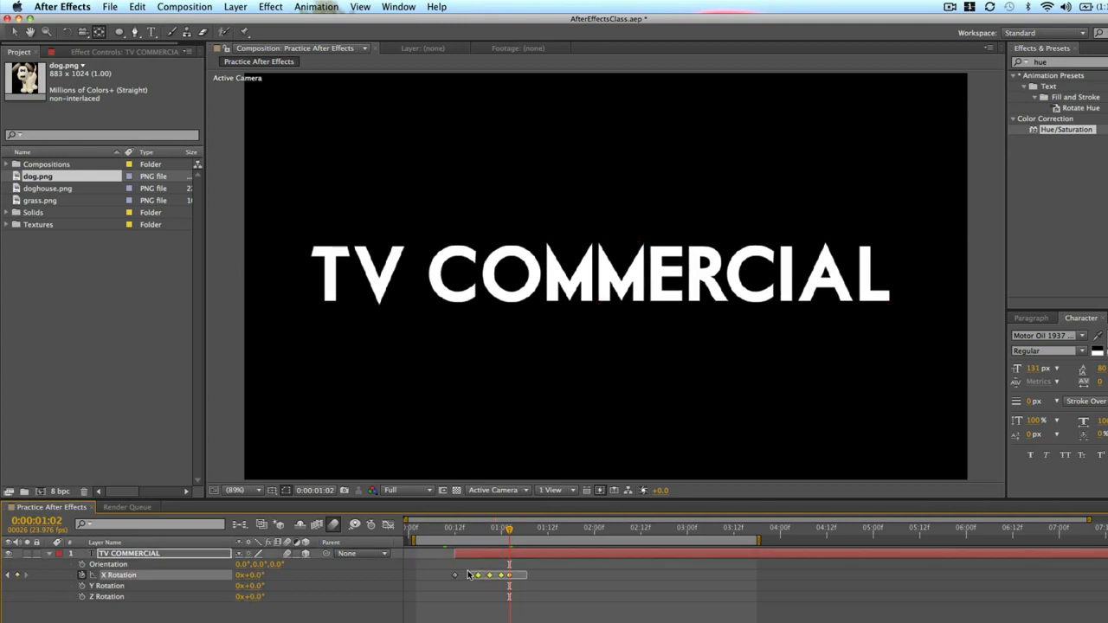
{"action": "right_click", "coordinate": [479, 576]}
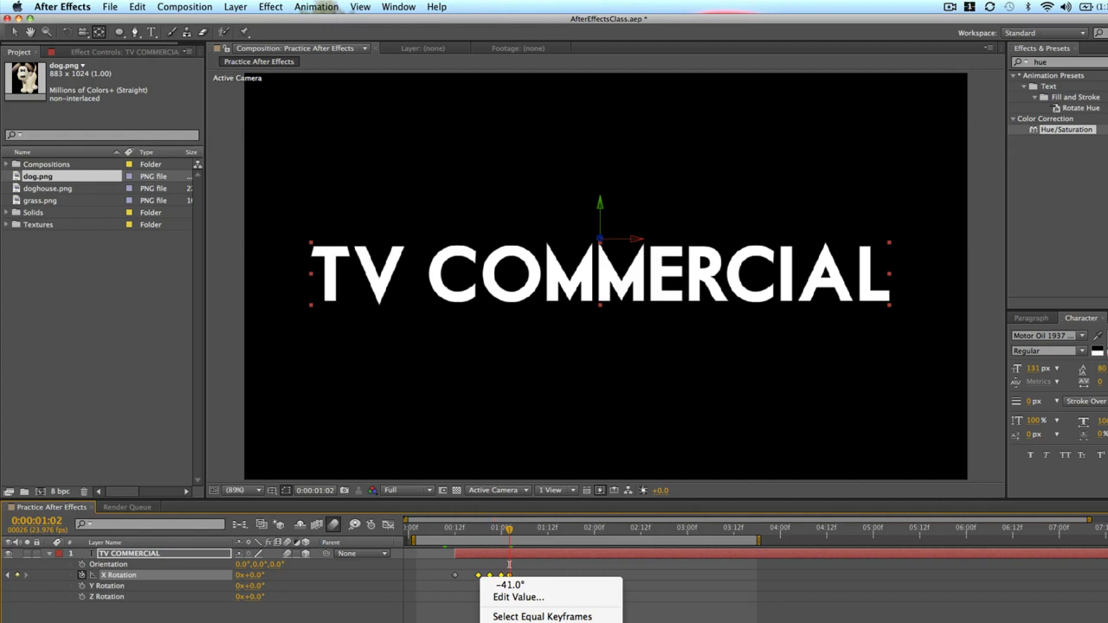
{"action": "left_click", "coordinate": [770, 622]}
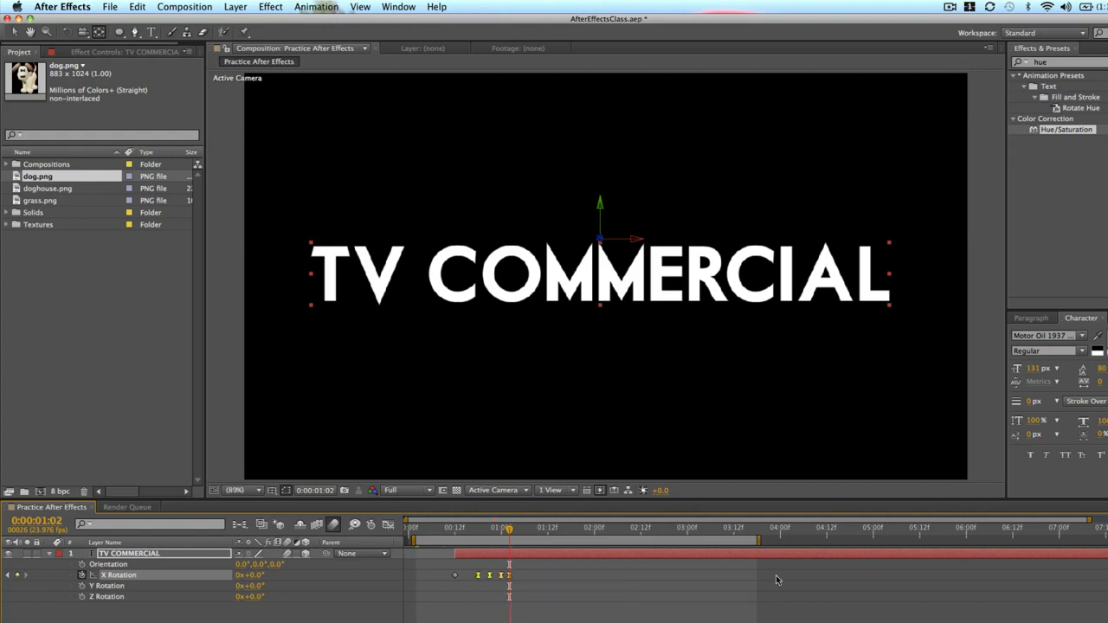
{"action": "key", "text": "space"}
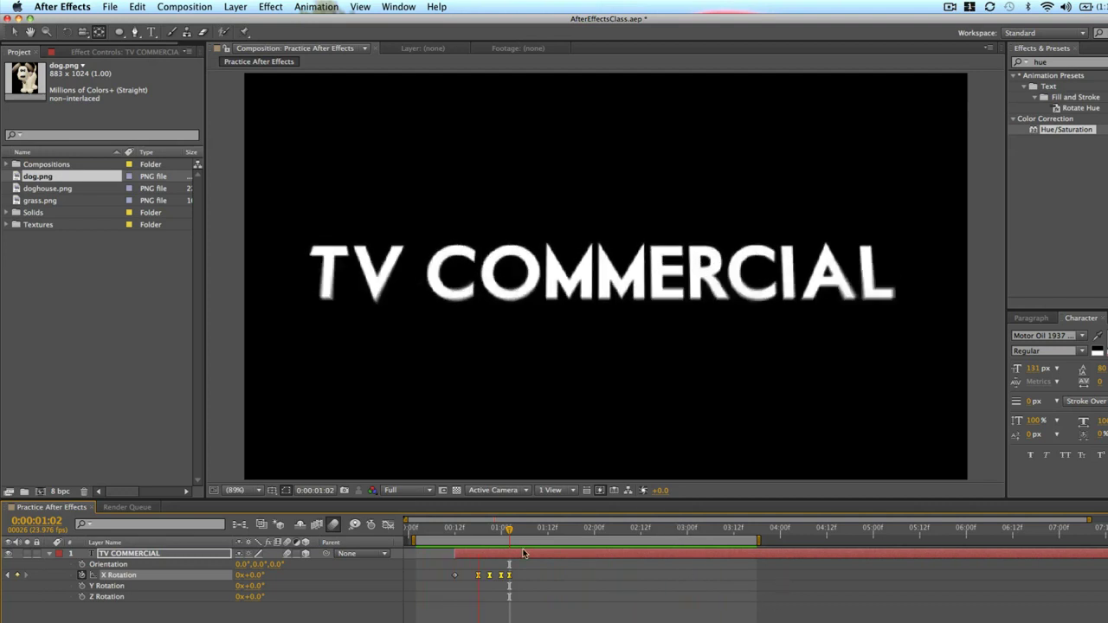
Spread the last three X Rotation keyframes to about 0:00:00:23, 0:00:01:05 and 0:00:01:11, previewing the slower swing
{"action": "left_click", "coordinate": [539, 575]}
{"action": "mouse_move", "coordinate": [535, 569]}
{"action": "left_mouse_down"}
{"action": "mouse_move", "coordinate": [474, 588]}
{"action": "mouse_move", "coordinate": [529, 579]}
{"action": "left_mouse_up"}
{"action": "left_click", "coordinate": [517, 570]}
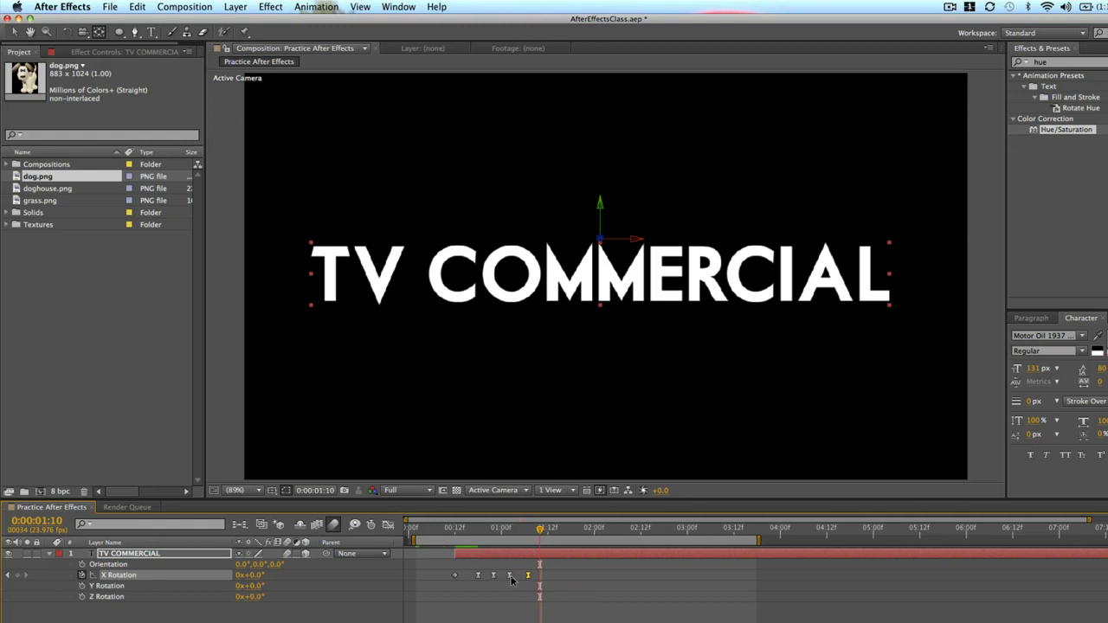
{"action": "key", "text": "space"}
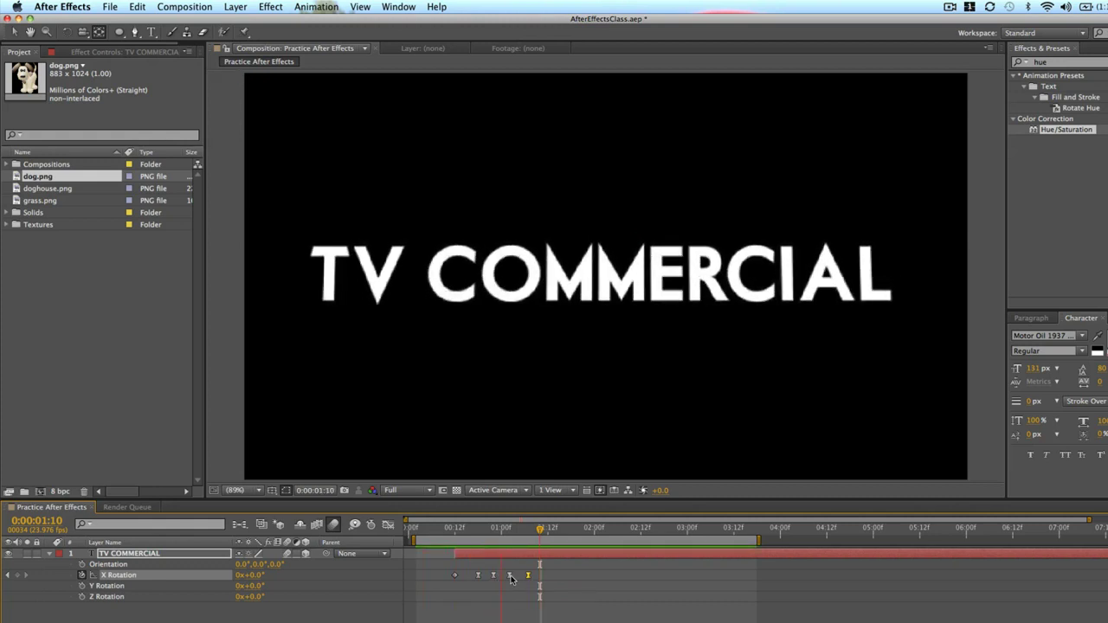
{"action": "key", "text": "space"}
{"action": "left_click_drag", "start_coordinate": [571, 572], "coordinate": [499, 577]}
{"action": "left_click", "coordinate": [523, 569]}
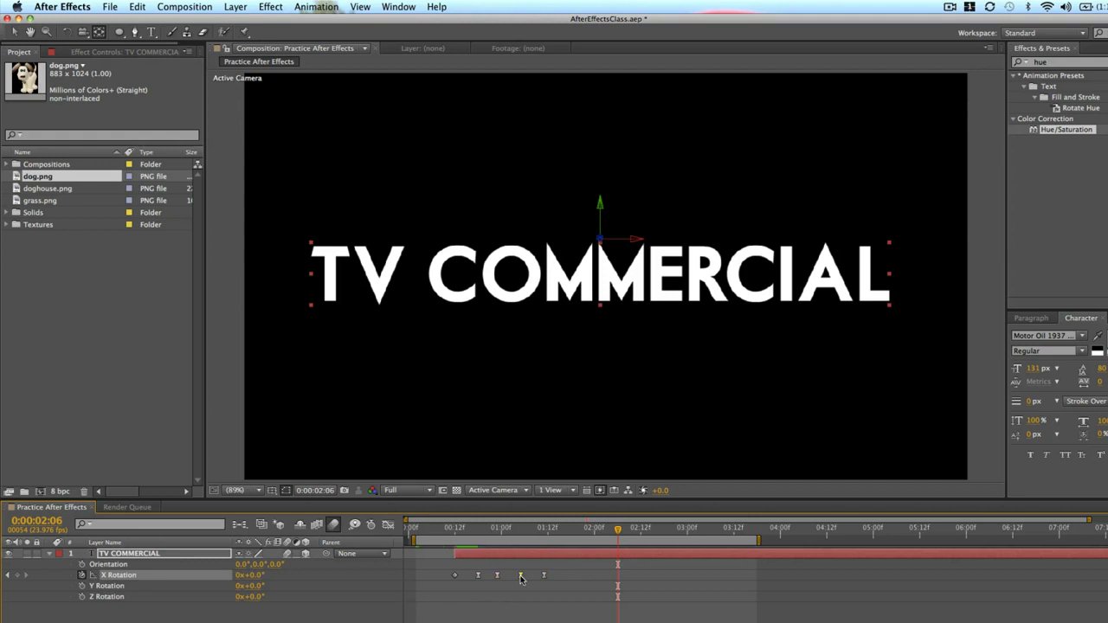
{"action": "key", "text": "space"}
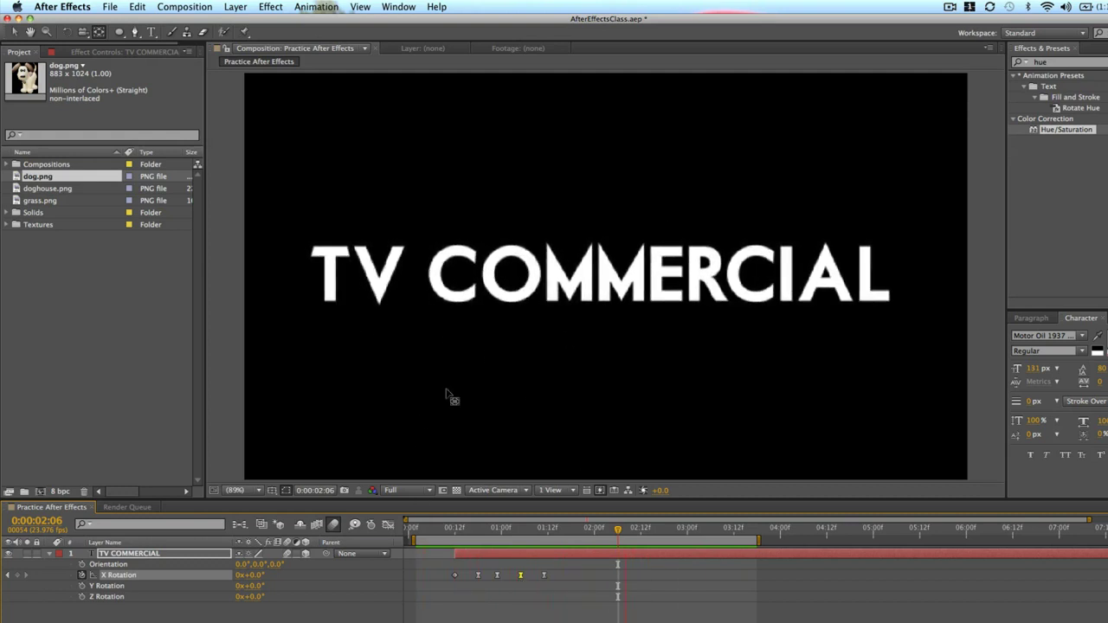
{"action": "key", "text": "space"}
Reveal the TV COMMERCIAL layer's keyframes, duplicate the layer and place the copy directly beneath the original text
{"action": "key", "text": "a"}
{"action": "key", "text": "u"}
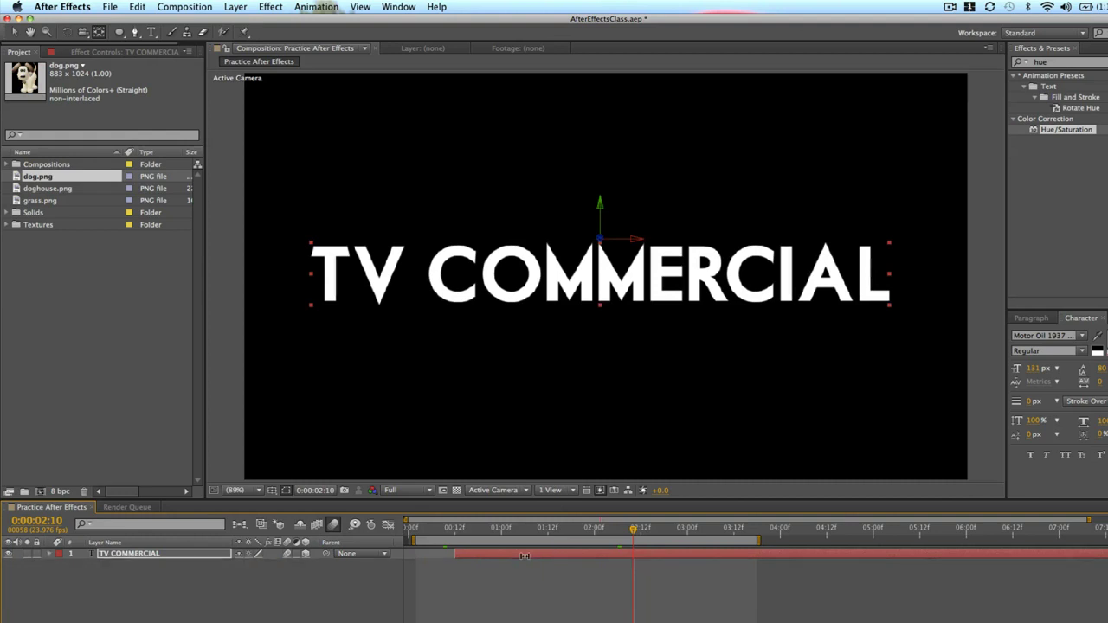
{"action": "left_click", "coordinate": [525, 555]}
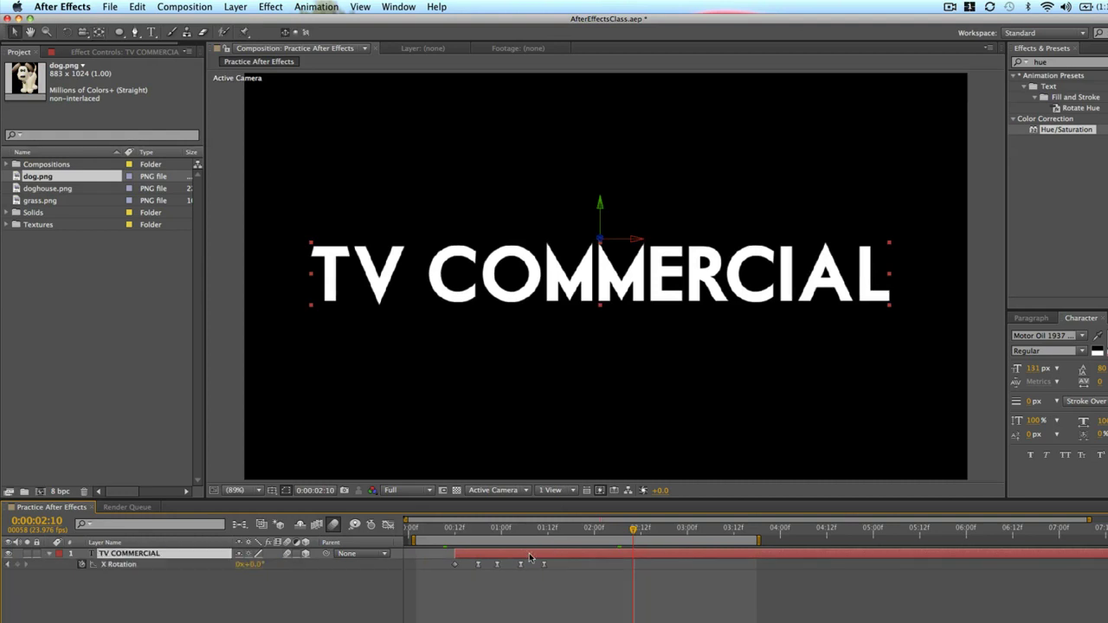
{"action": "key", "text": "super+d"}
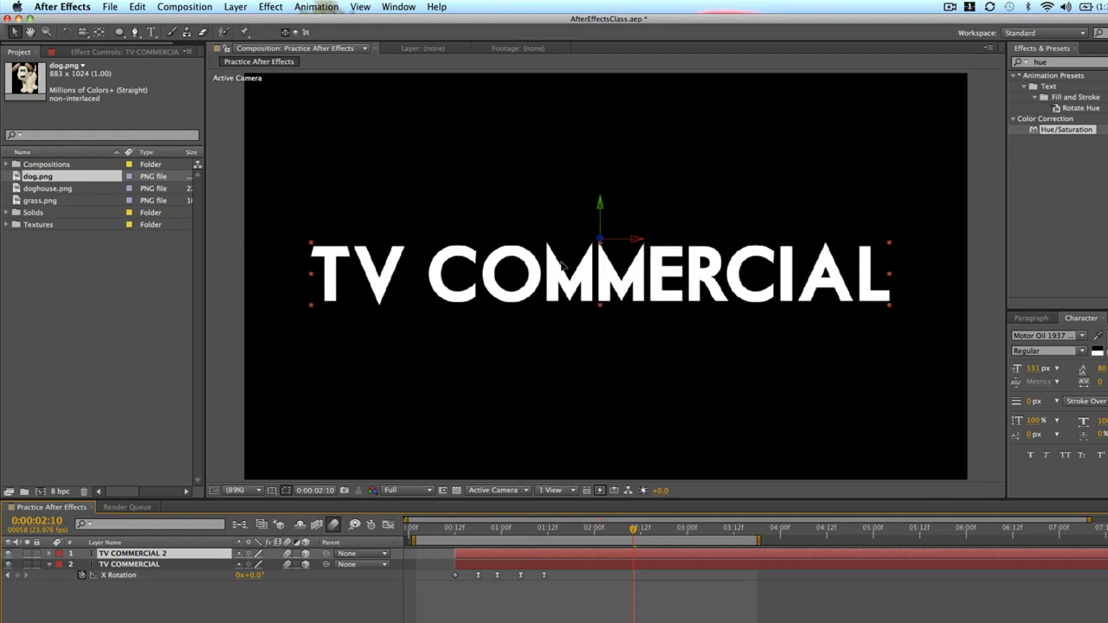
{"action": "left_click_drag", "start_coordinate": [561, 262], "coordinate": [563, 333]}
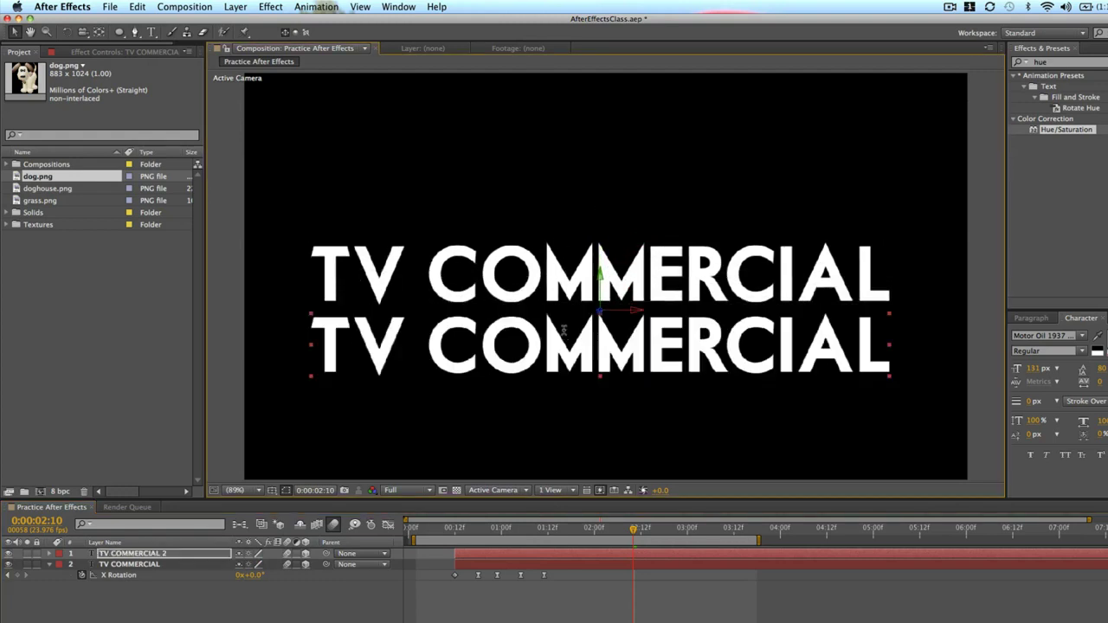
Change the duplicate's text to PART 1 and center it below TV COMMERCIAL
{"action": "double_click", "coordinate": [563, 330]}
{"action": "type", "text": "T"}
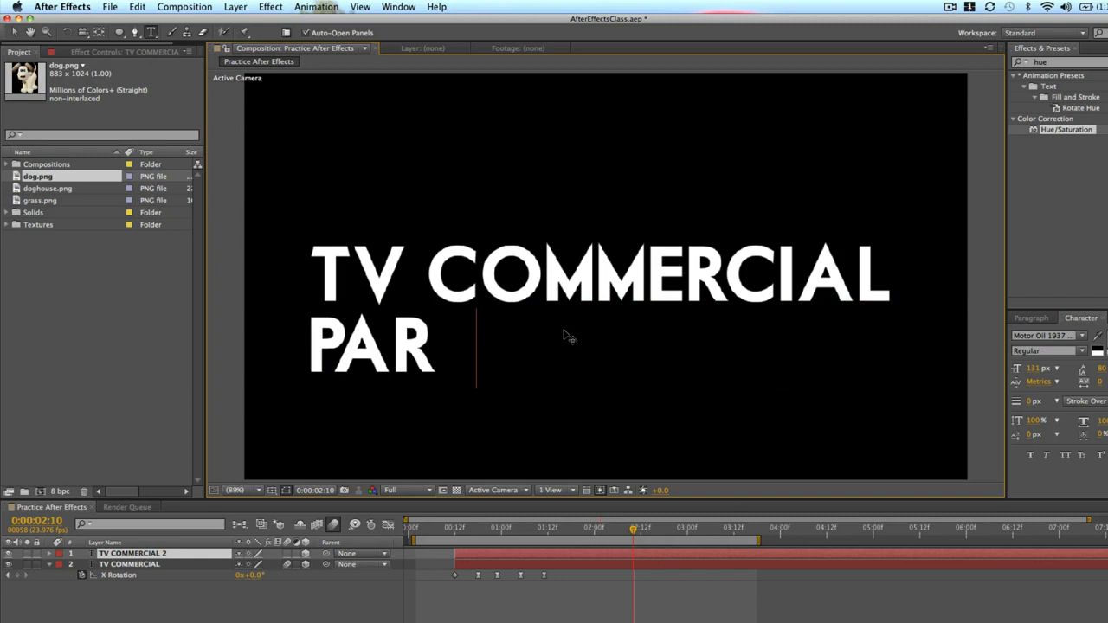
{"action": "type", "text": "T1"}
{"action": "key", "text": "BackSpace"}
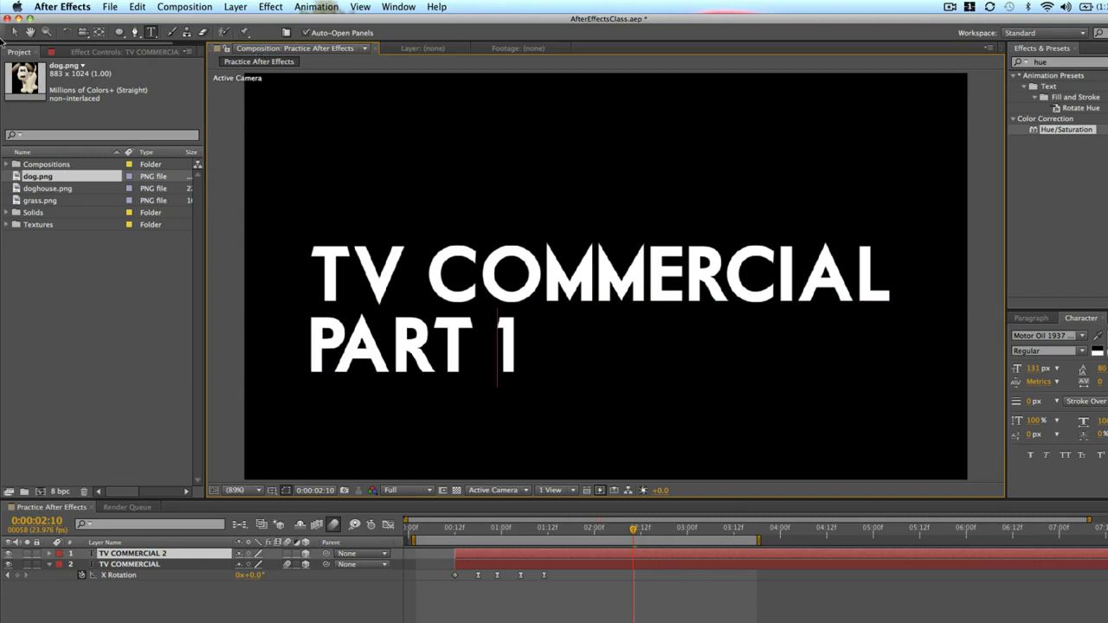
{"action": "left_click", "coordinate": [14, 32]}
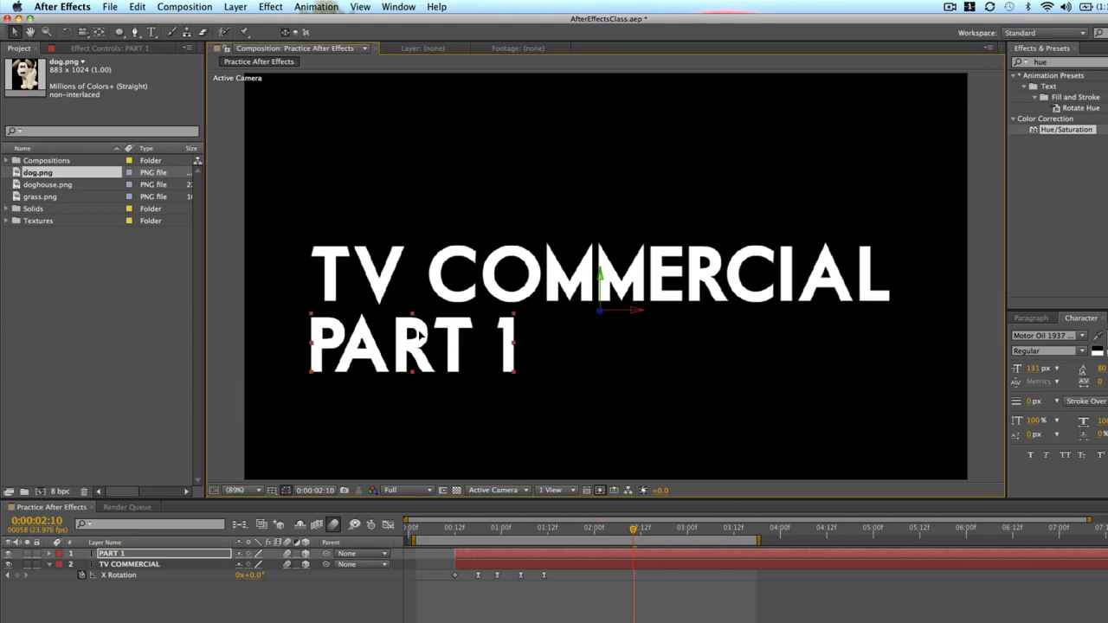
{"action": "left_click_drag", "start_coordinate": [416, 331], "coordinate": [594, 334]}
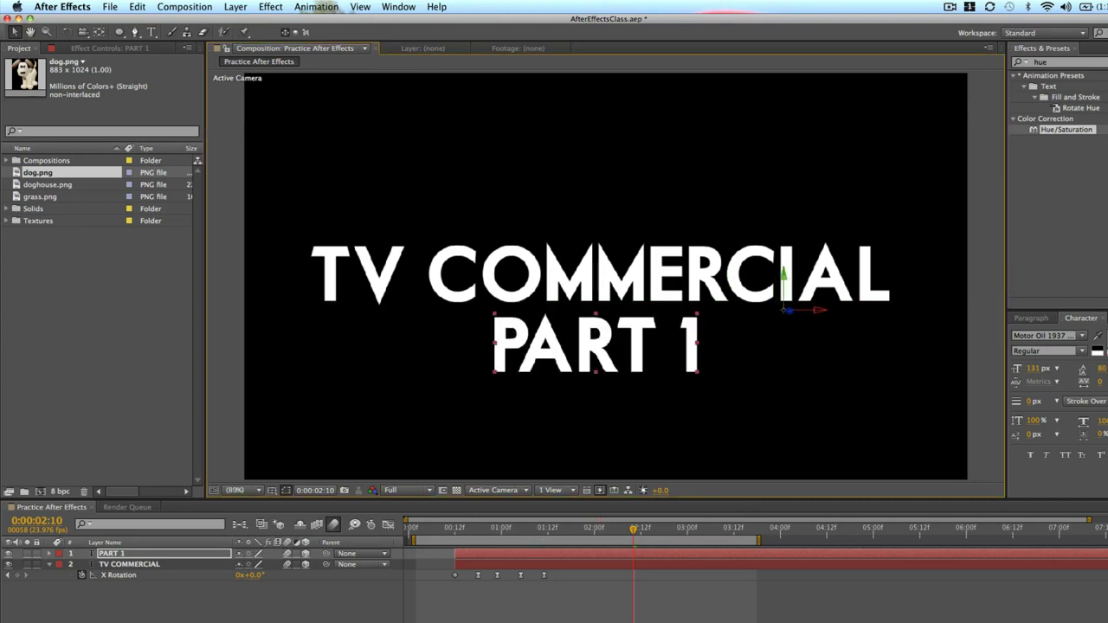
Scale the PART 1 layer to 67%
{"action": "left_click_drag", "start_coordinate": [1048, 371], "coordinate": [1016, 378]}
{"action": "key", "text": "s"}
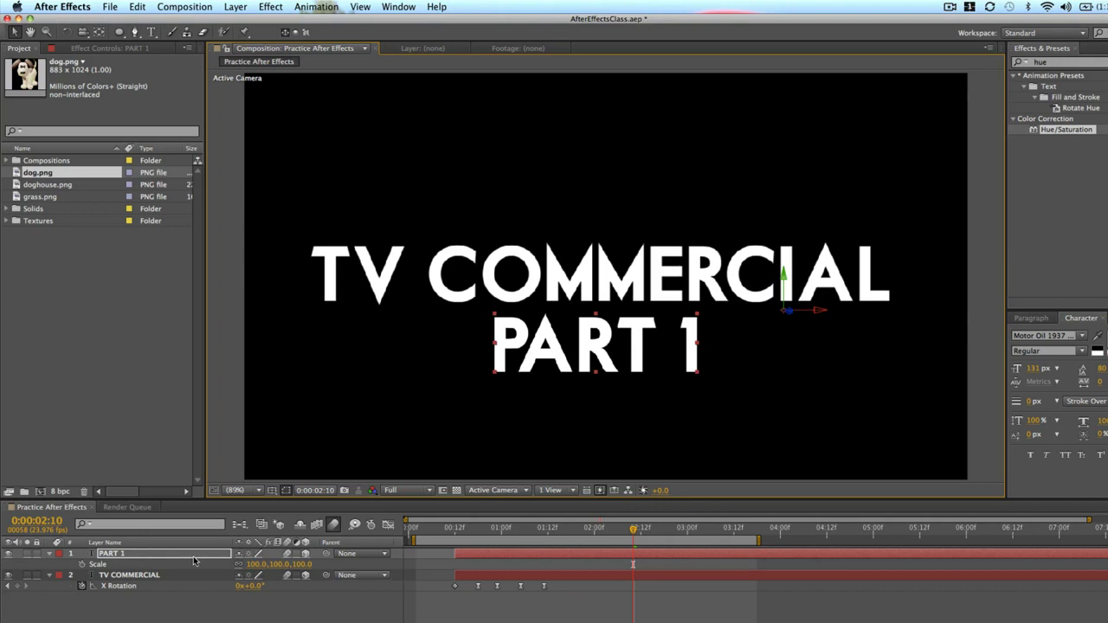
{"action": "left_click", "coordinate": [252, 563]}
{"action": "type", "text": "67.0,67.0,67.0"}
{"action": "key", "text": "Return"}
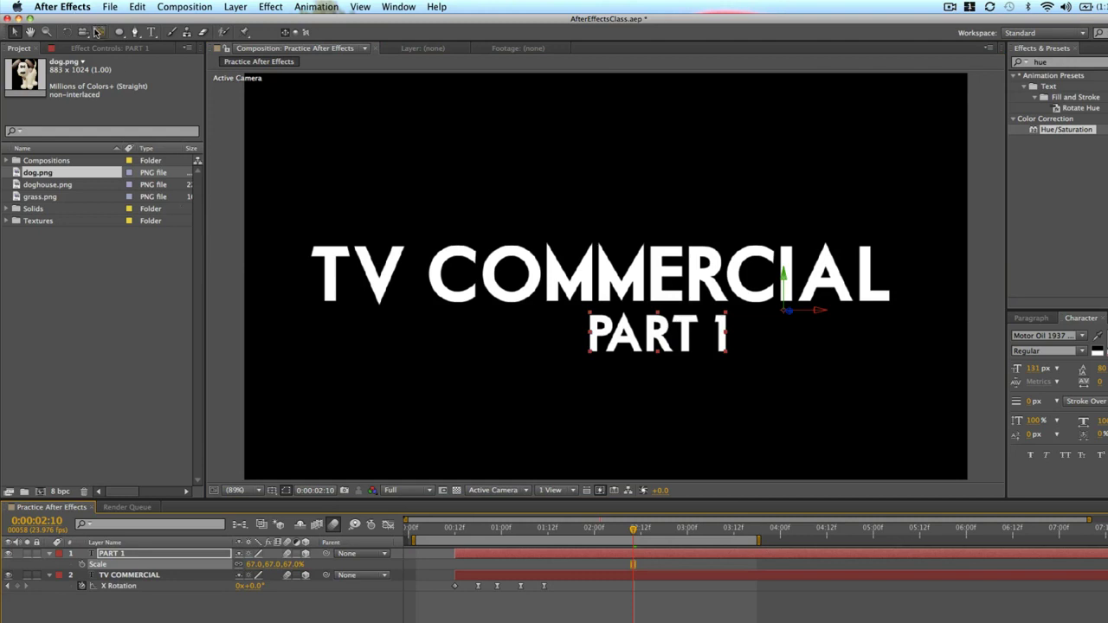
Move the PART 1 anchor point to its top center with the Pan Behind tool and recenter the text below TV COMMERCIAL
{"action": "left_click", "coordinate": [99, 31]}
{"action": "left_click", "coordinate": [788, 319]}
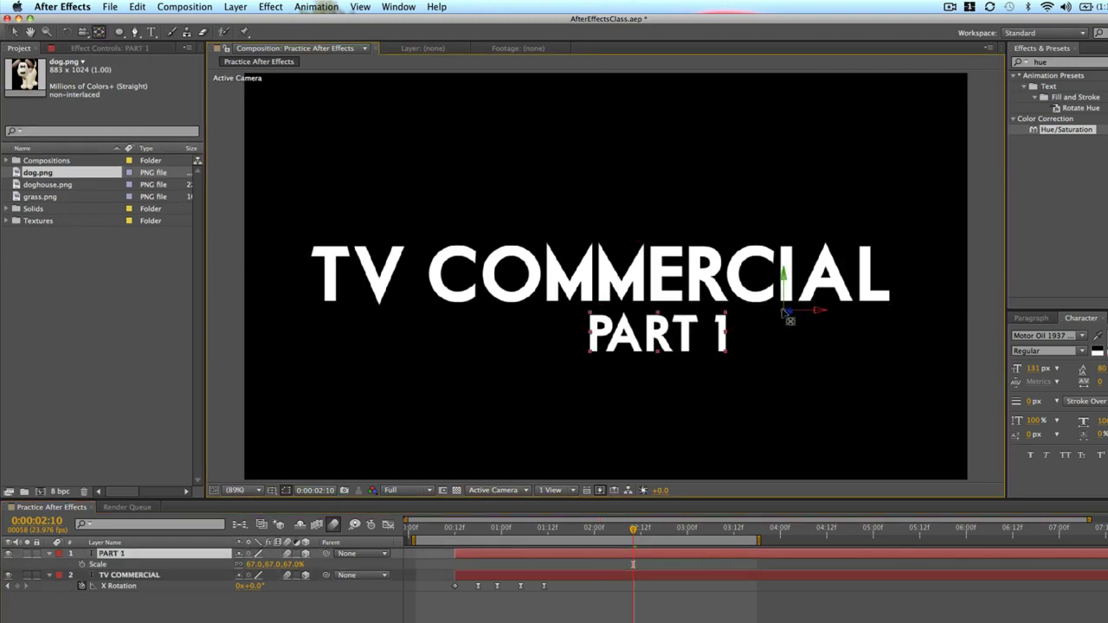
{"action": "left_click", "coordinate": [693, 321]}
{"action": "left_click_drag", "start_coordinate": [707, 315], "coordinate": [612, 332]}
{"action": "key", "text": "v"}
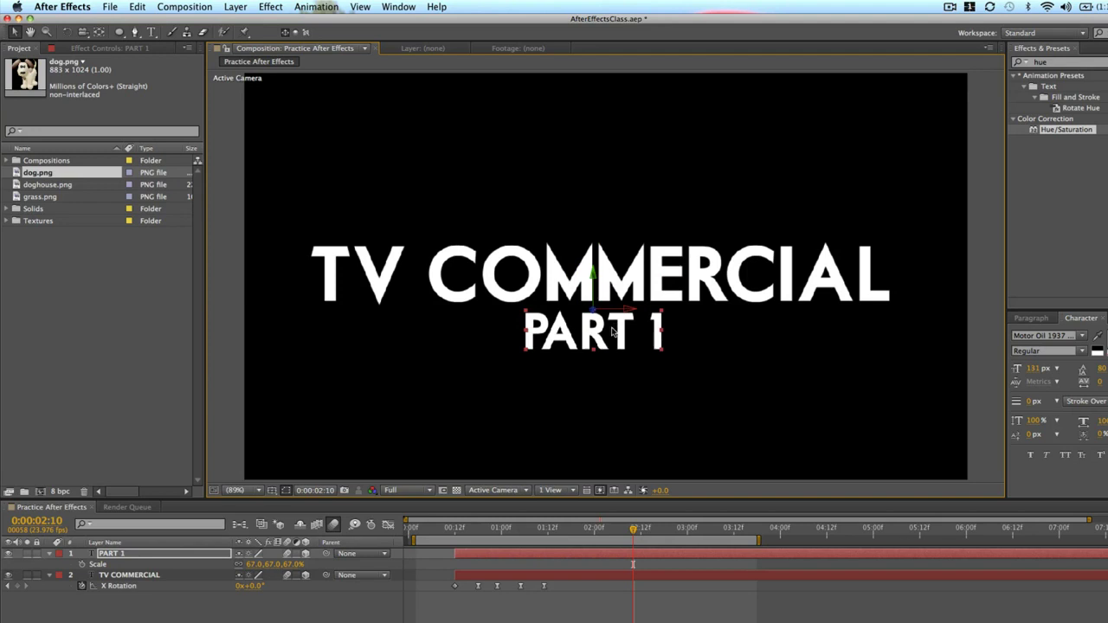
Show the PART 1 layer's X Rotation keyframes, shift the layer to start at 0:00:00:22 and preview the staggered flips
{"action": "key", "text": "super+v"}
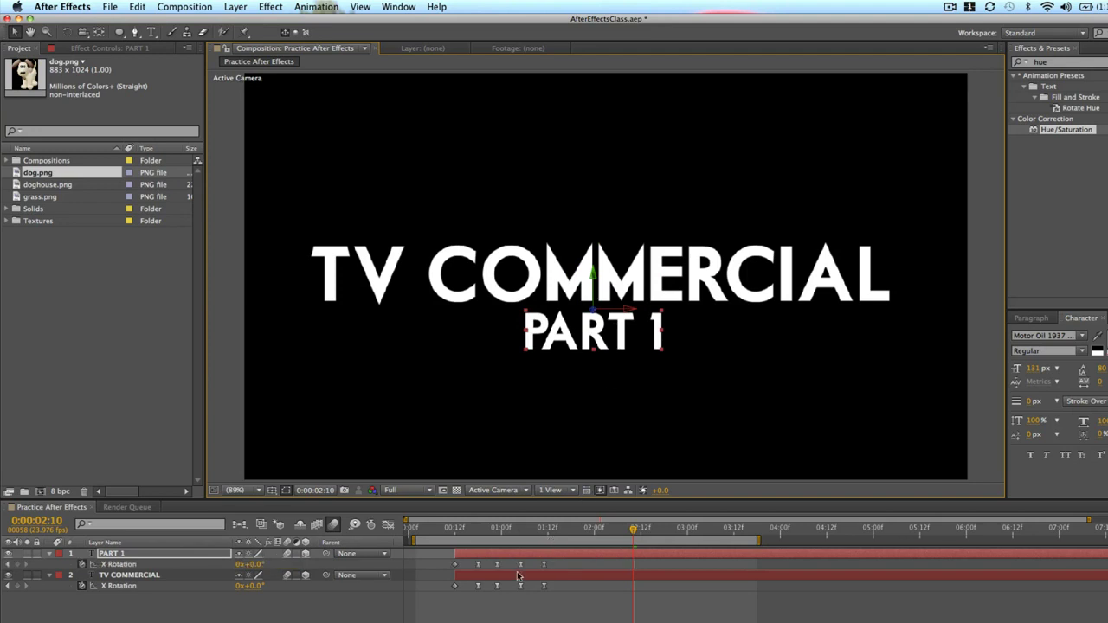
{"action": "left_click", "coordinate": [545, 618]}
{"action": "left_click", "coordinate": [494, 527]}
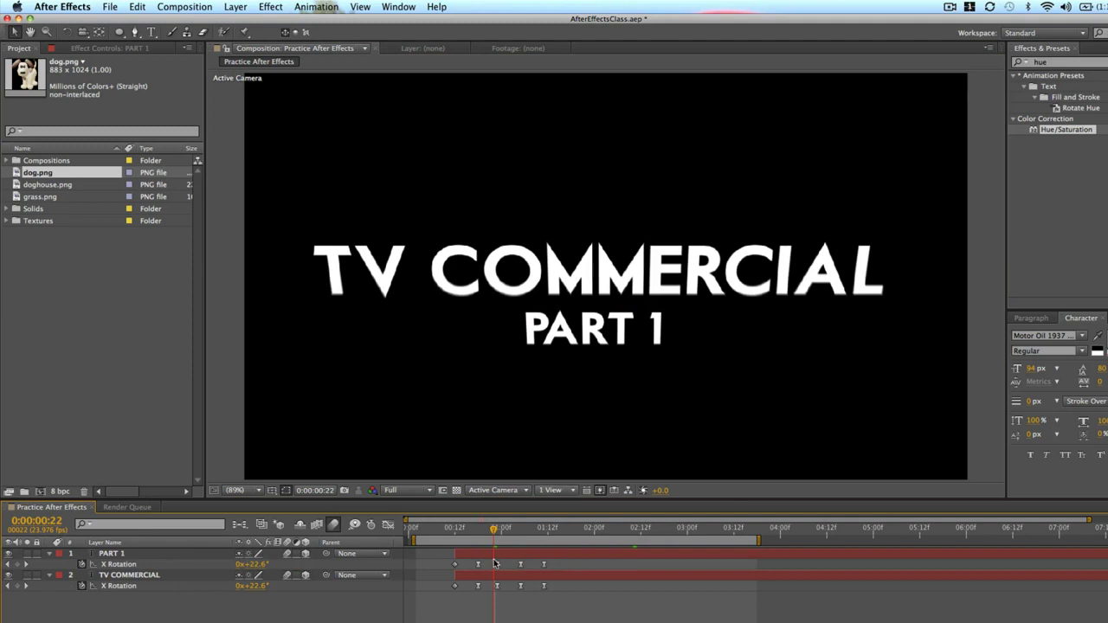
{"action": "left_click_drag", "start_coordinate": [508, 561], "coordinate": [546, 561]}
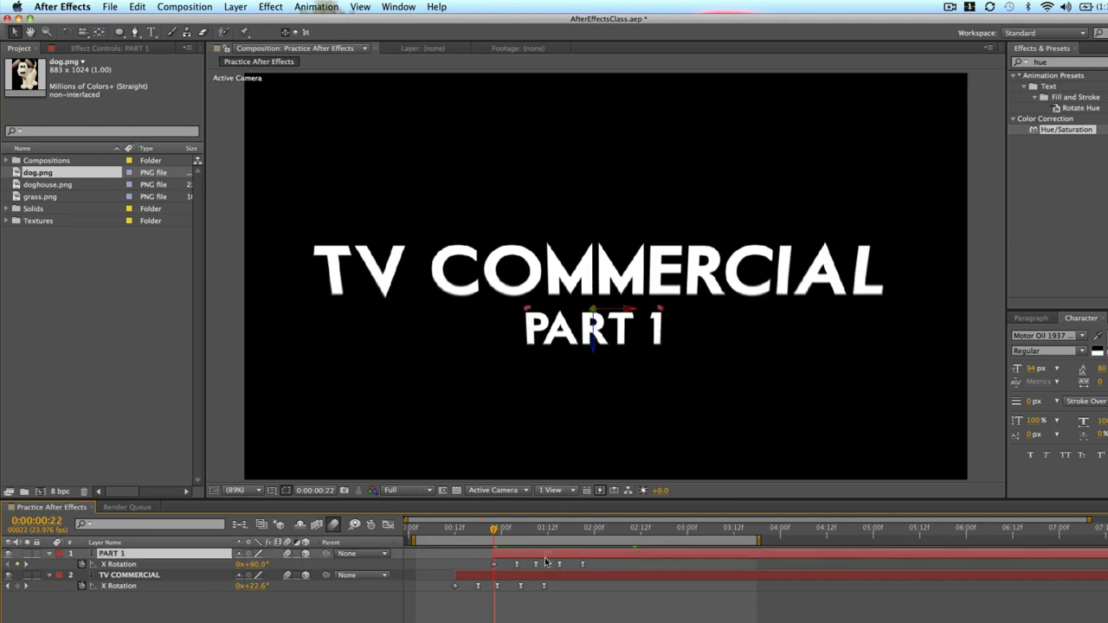
{"action": "key", "text": "space"}
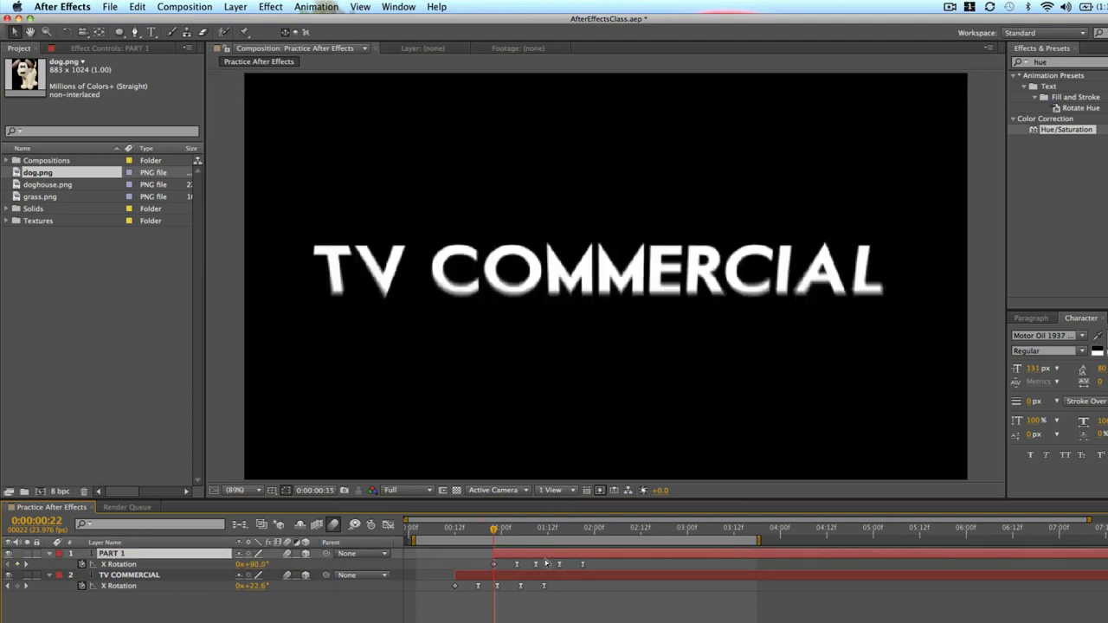